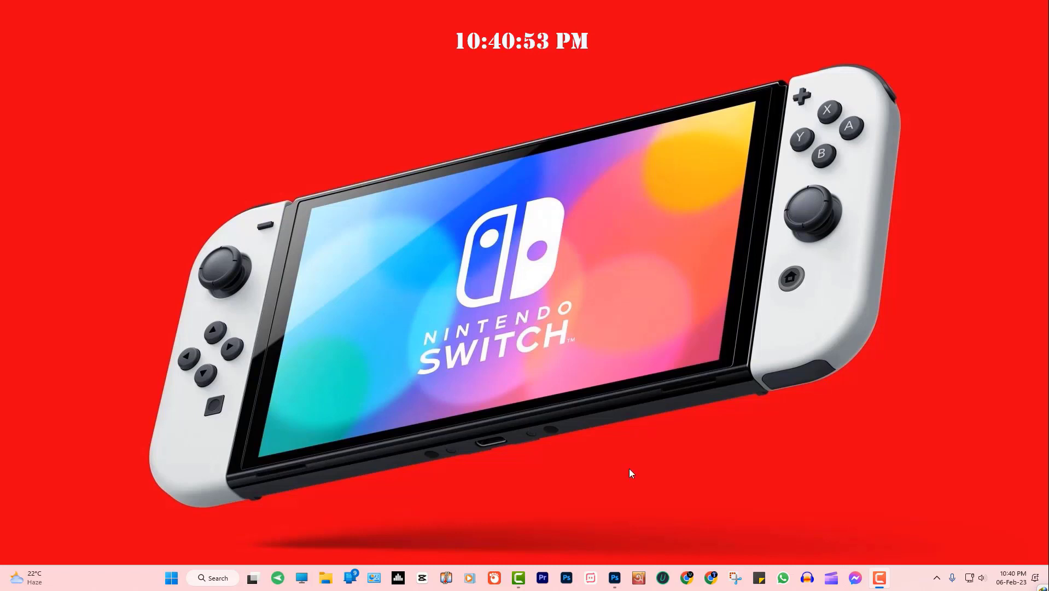
Bring Photoshop's Home screen forward and start browsing the computer for an image to open
left_click(616, 579)
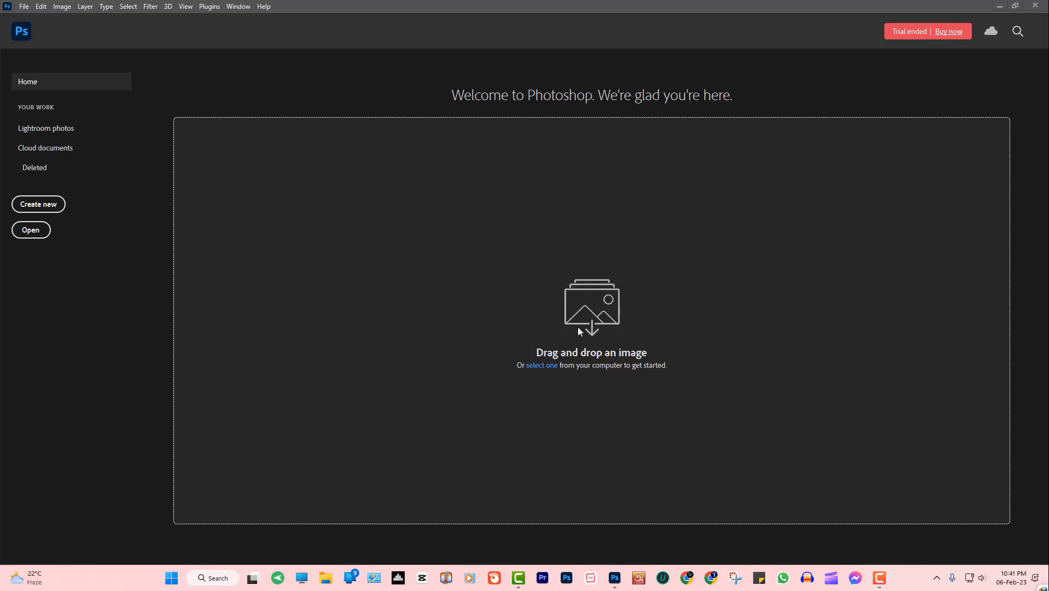
left_click(542, 365)
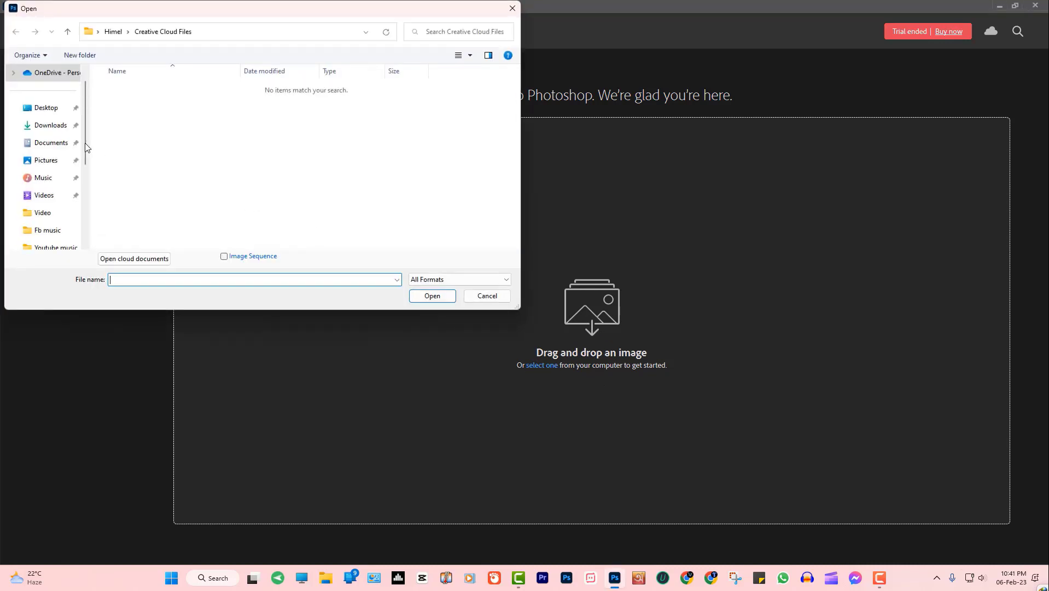
Open beautiful_lion_2-wallpaper from Downloads, close it again, and start a new document
left_click(50, 127)
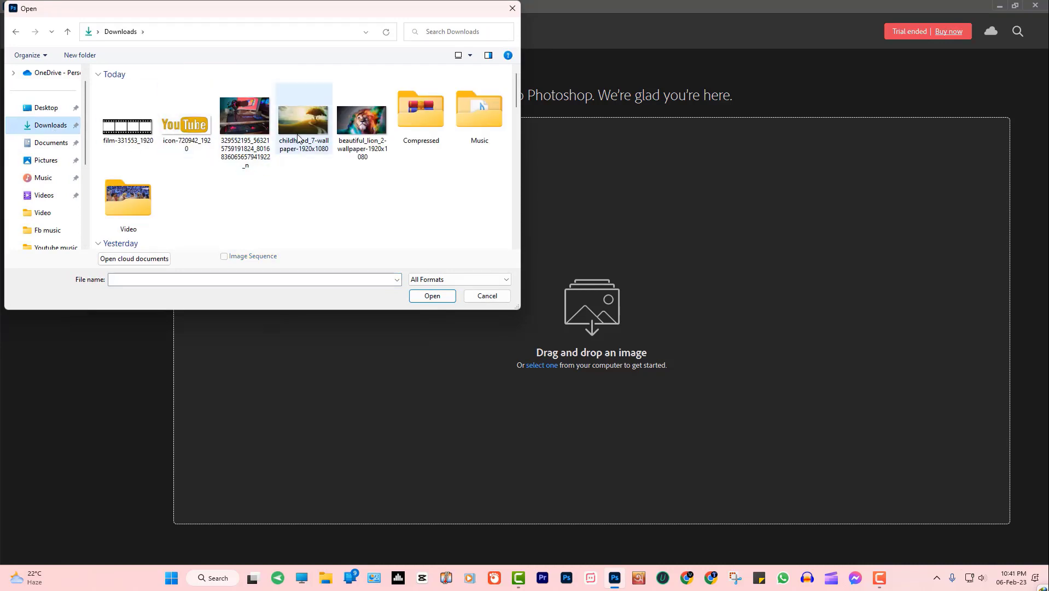
left_click(355, 131)
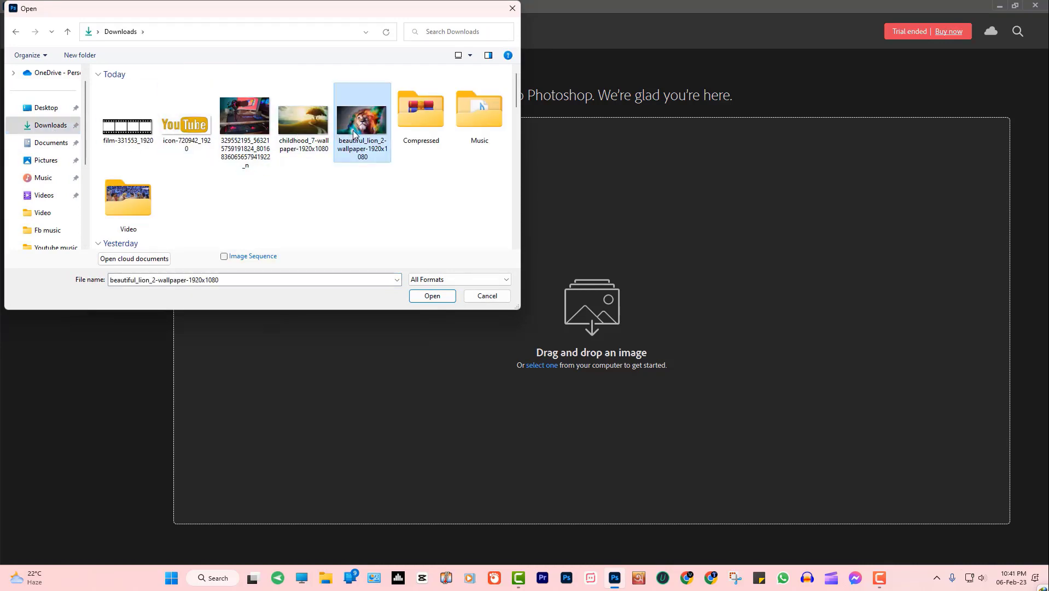
left_click(427, 296)
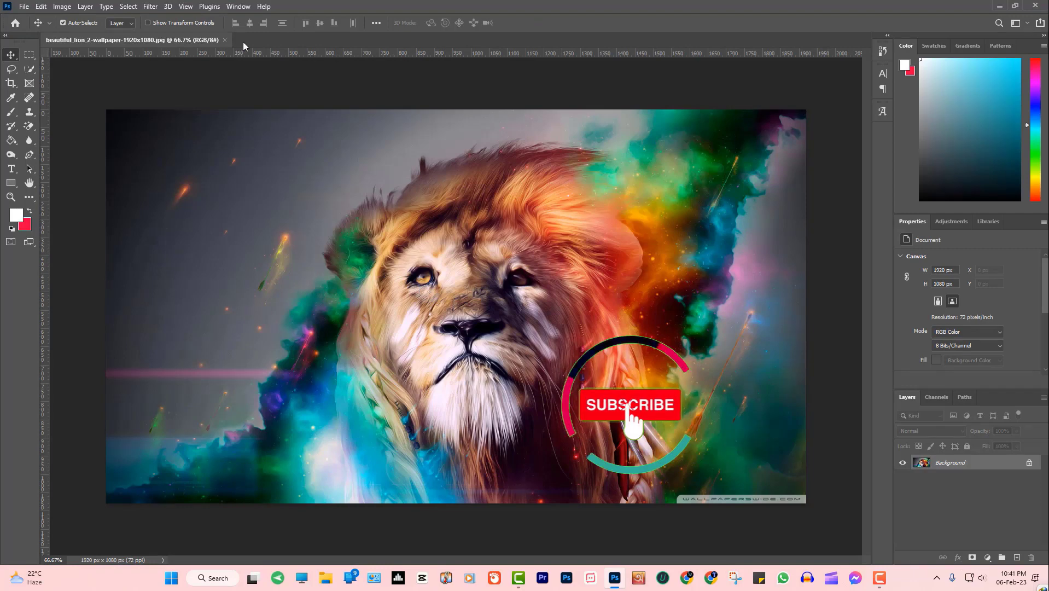
left_click(224, 40)
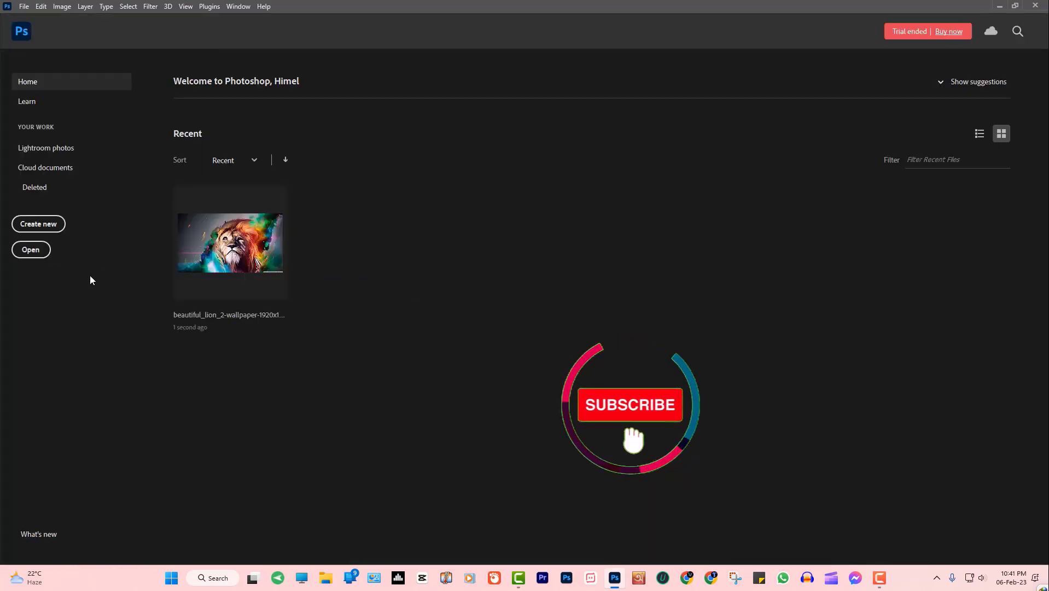
left_click(53, 230)
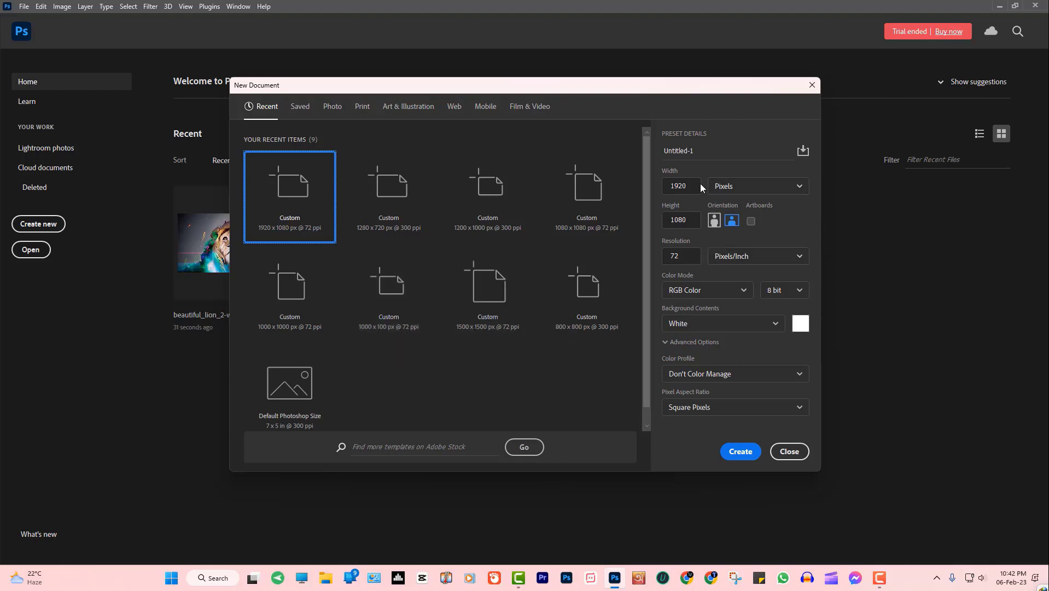
Browse the Photo, Art & Illustration, Web and Mobile presets, then create an iPhone X 1125×2436 px document
left_click(329, 109)
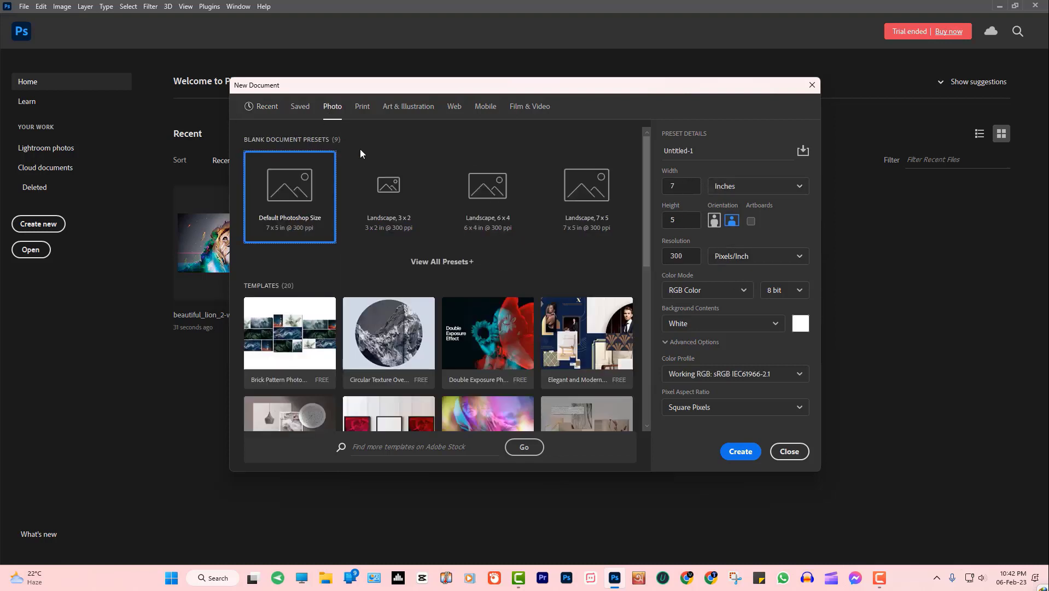
scroll(355, 259, "down", 3)
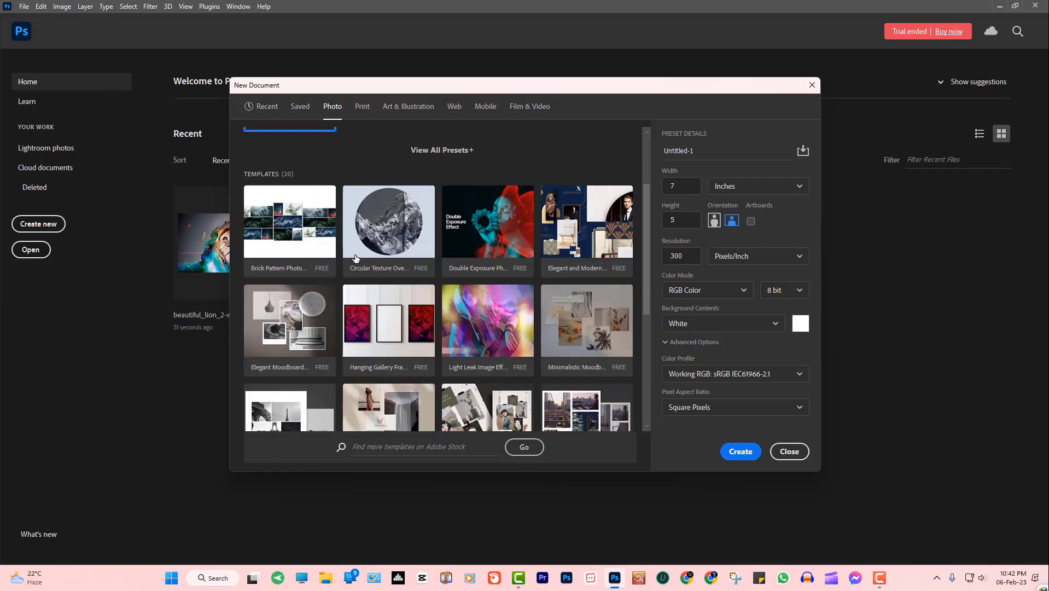
left_click(394, 106)
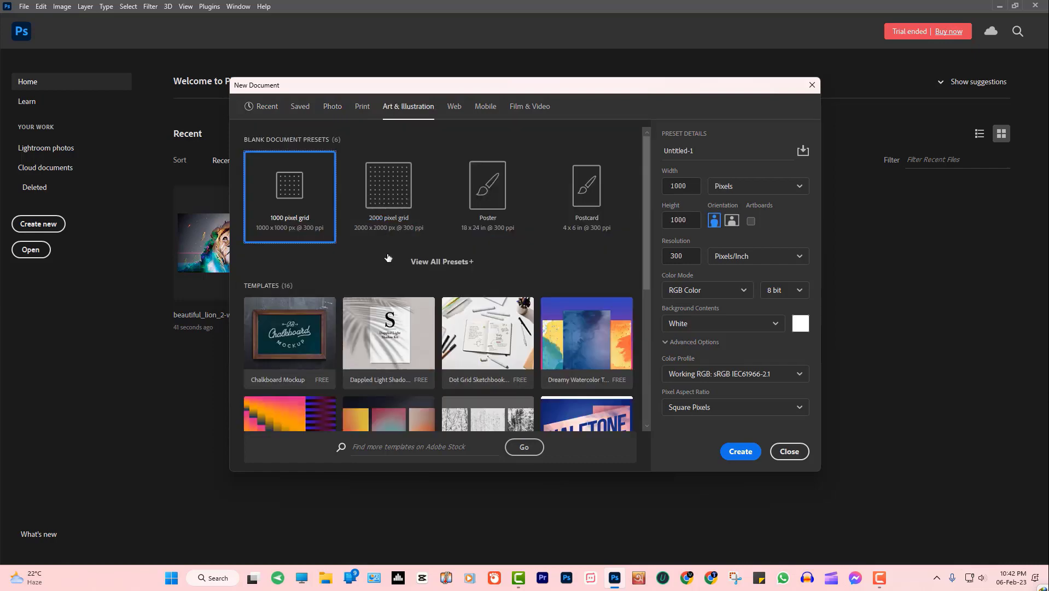
left_click(453, 107)
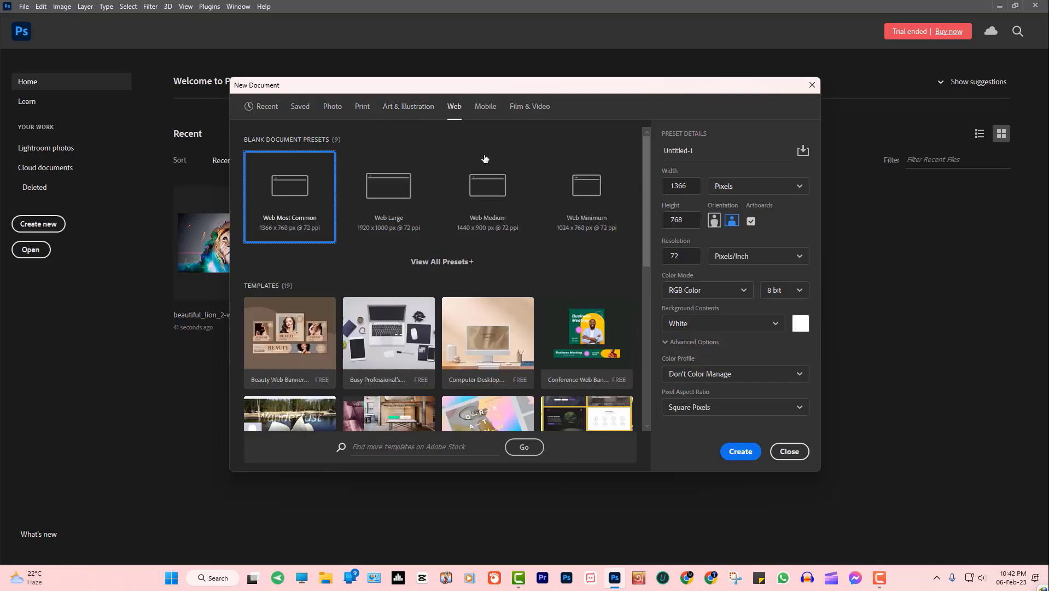
left_click(484, 107)
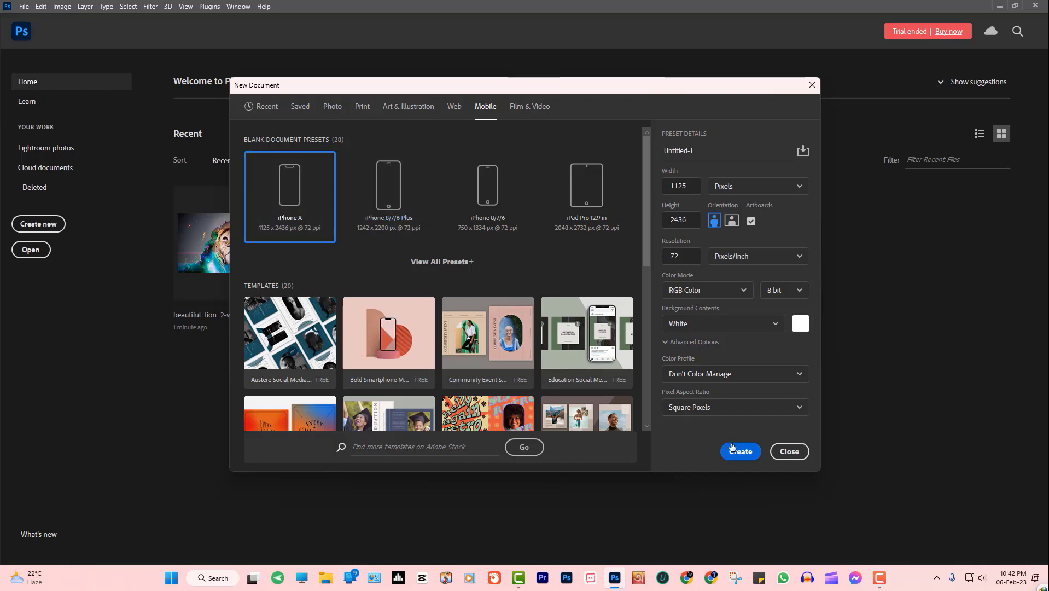
left_click(733, 448)
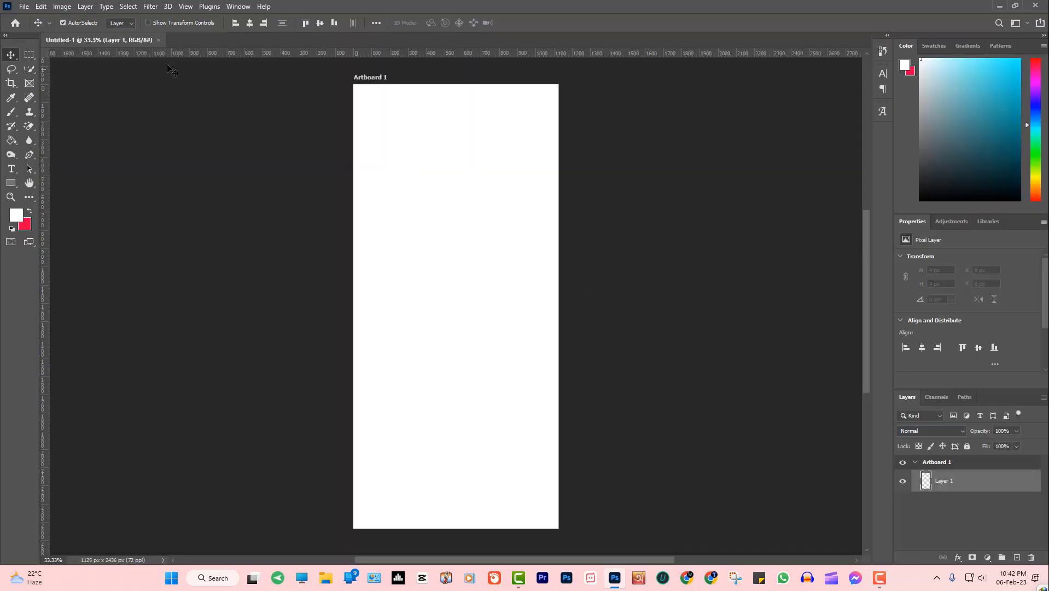
Close the iPhone X document and create a new document 1920 px wide by 1080 px high
left_click(159, 39)
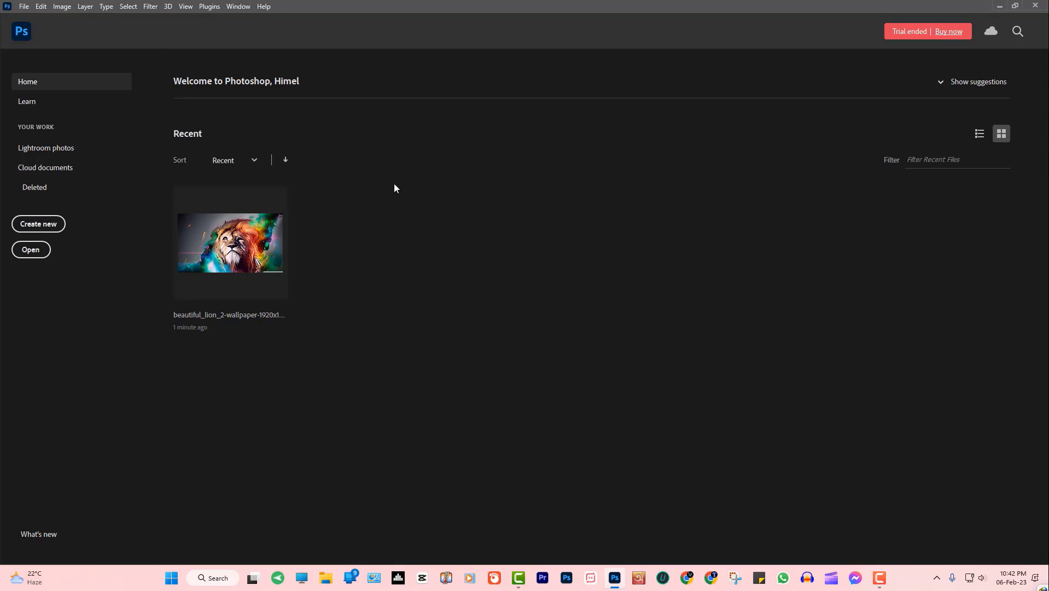
left_click(39, 225)
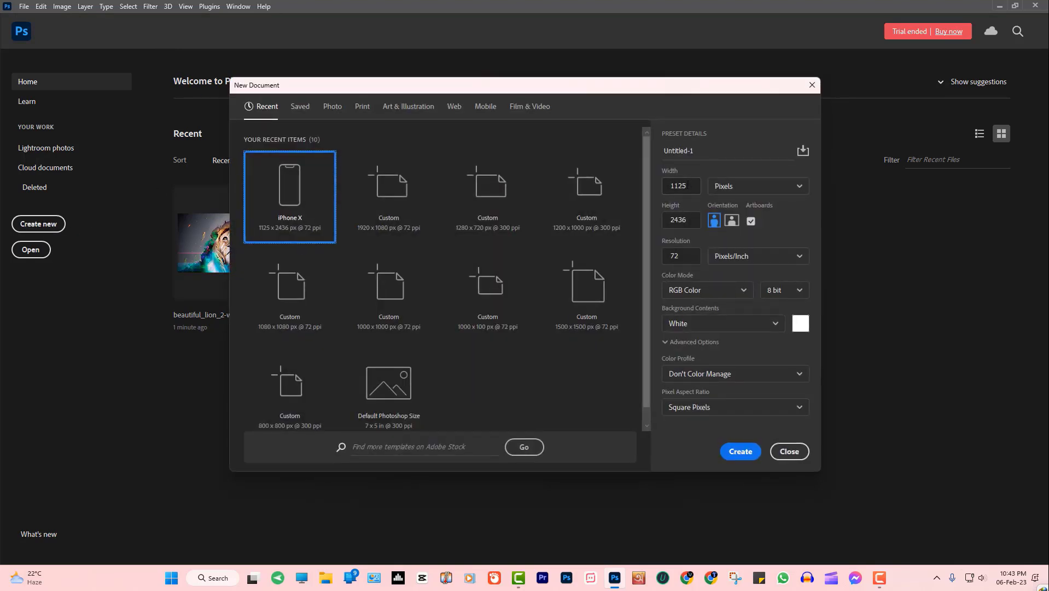
left_click(690, 184)
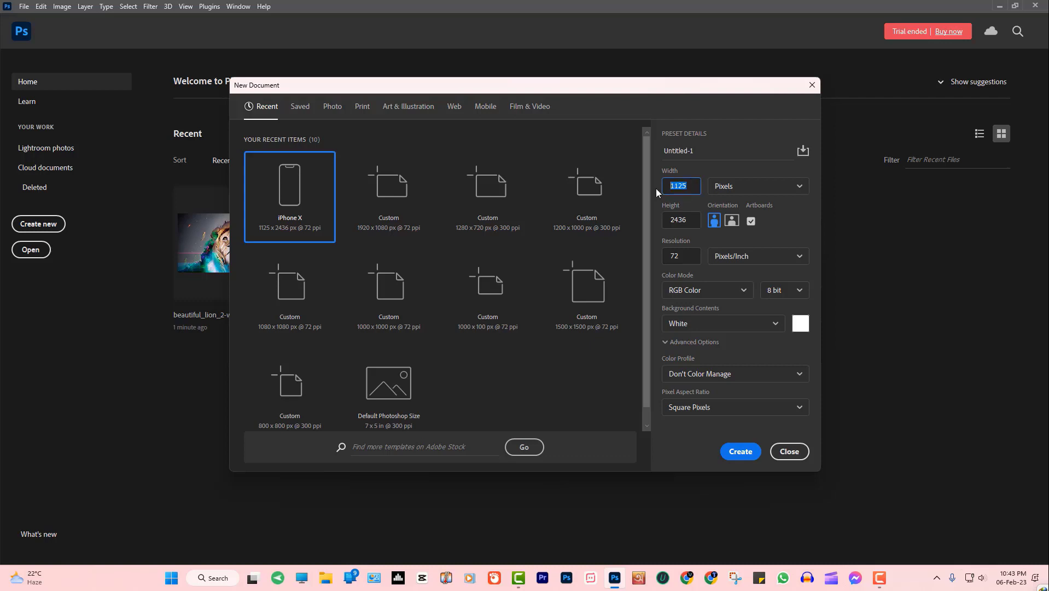
type("1920")
left_click(658, 222)
left_click_drag(672, 220, 687, 219)
type("1080")
left_click(742, 449)
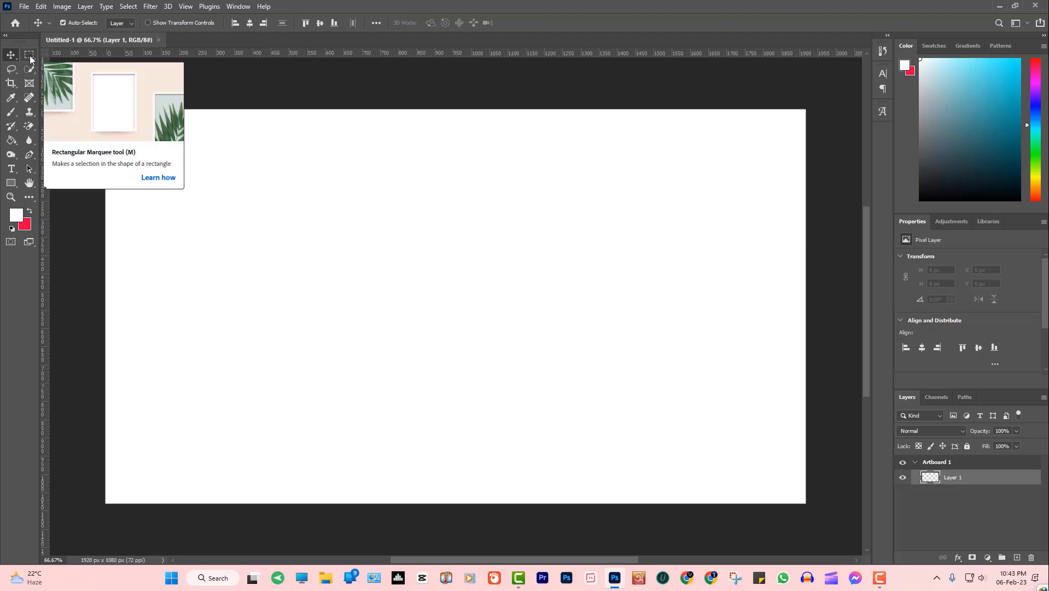
Open and collapse the 3D panel, then show the Adjustments panel from the Window menu
left_click(42, 6)
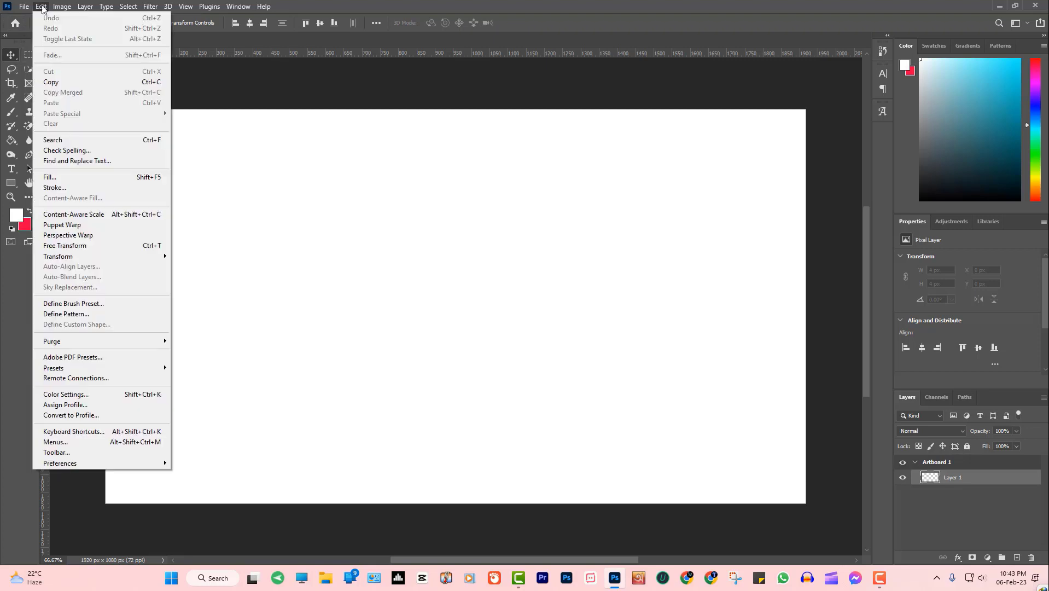
mouse_move(239, 7)
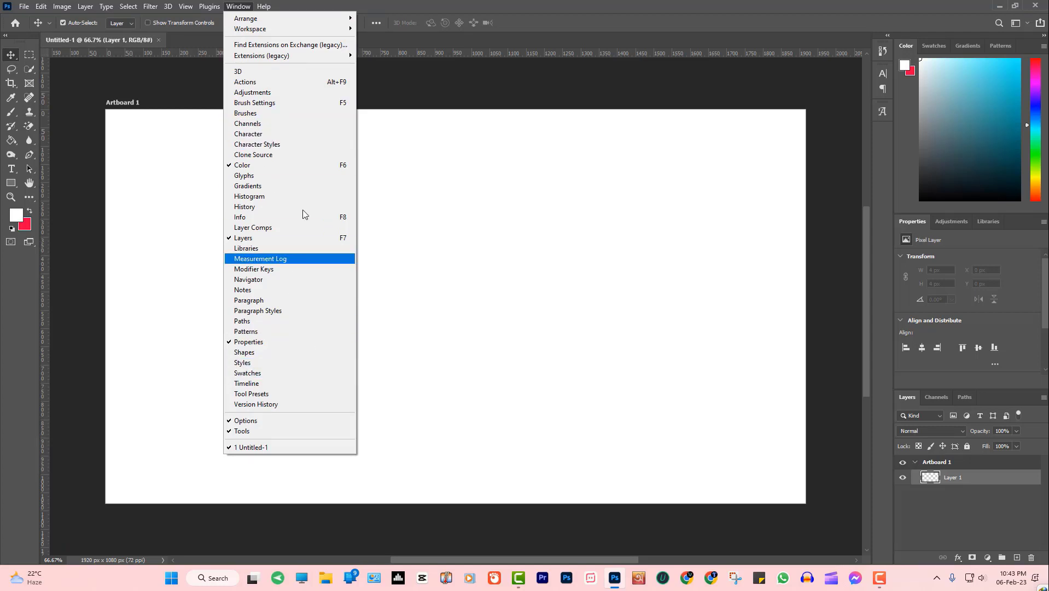
left_click(287, 71)
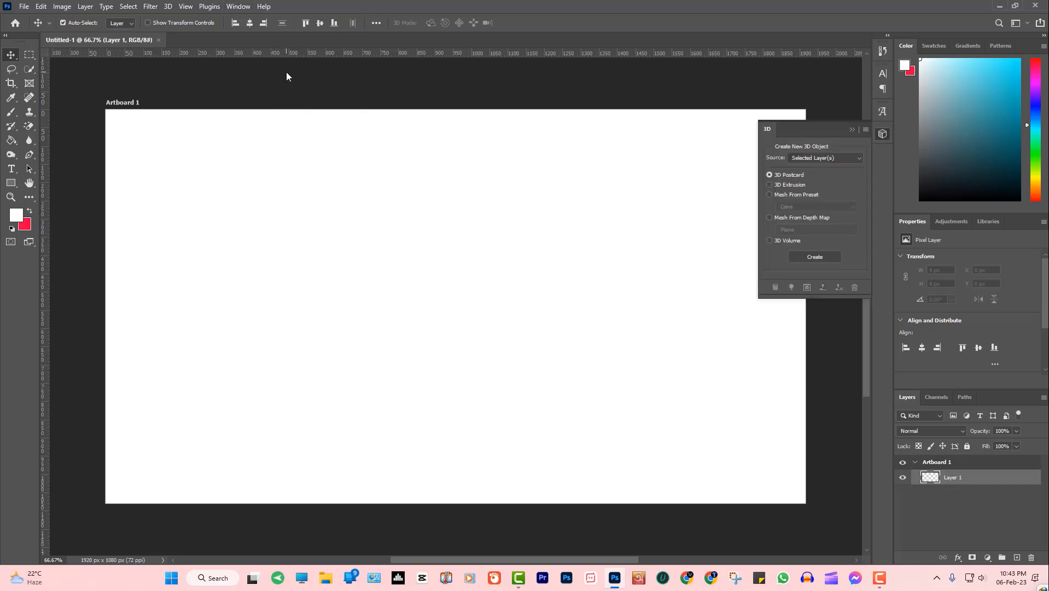
left_click(854, 130)
left_click(245, 7)
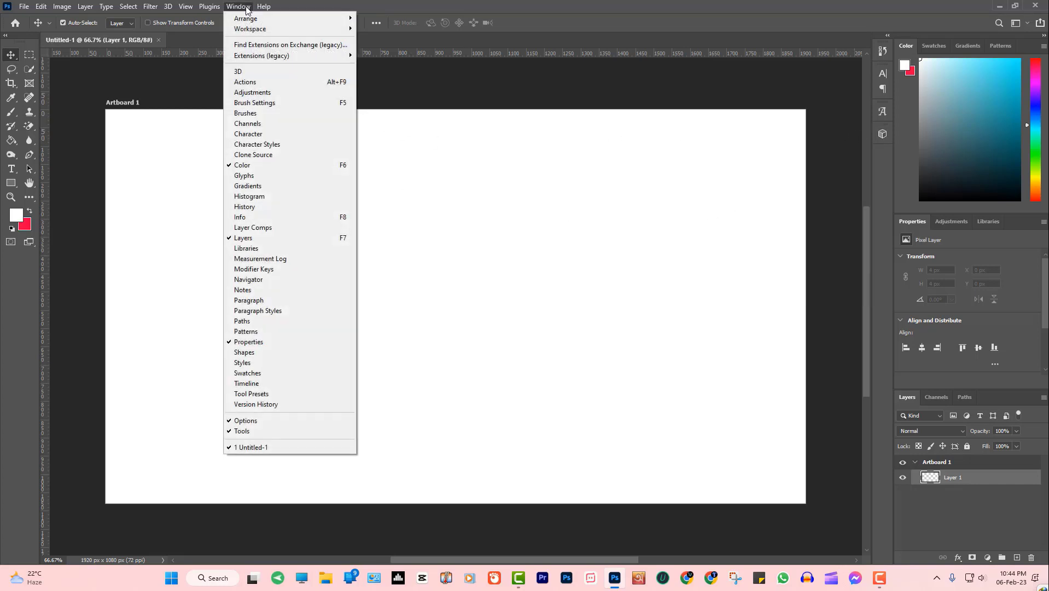
left_click(283, 92)
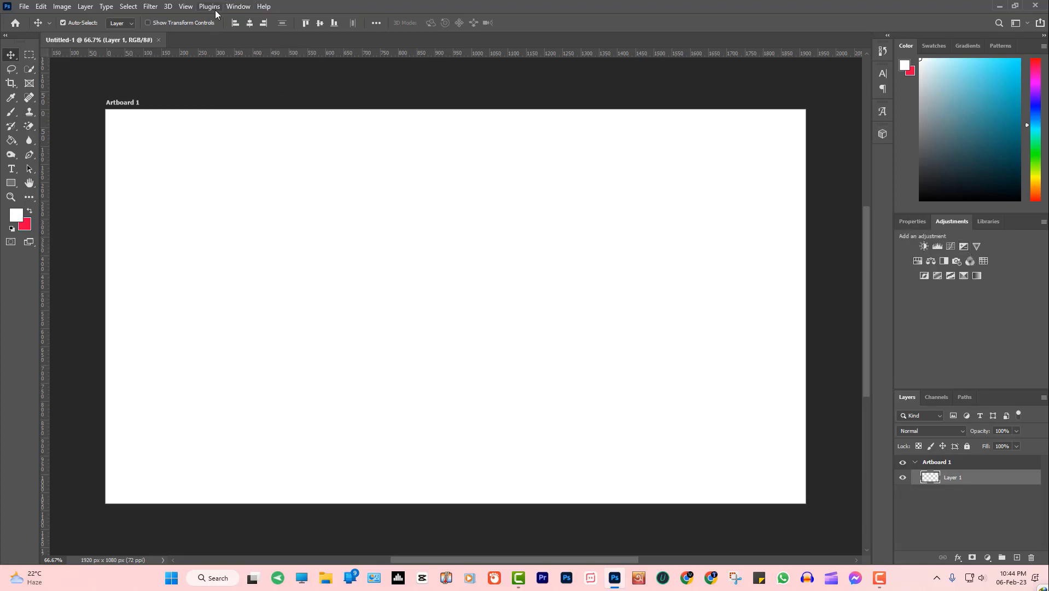
Open and collapse the Paragraph panel, then hide the Adjustments panel again
left_click(238, 6)
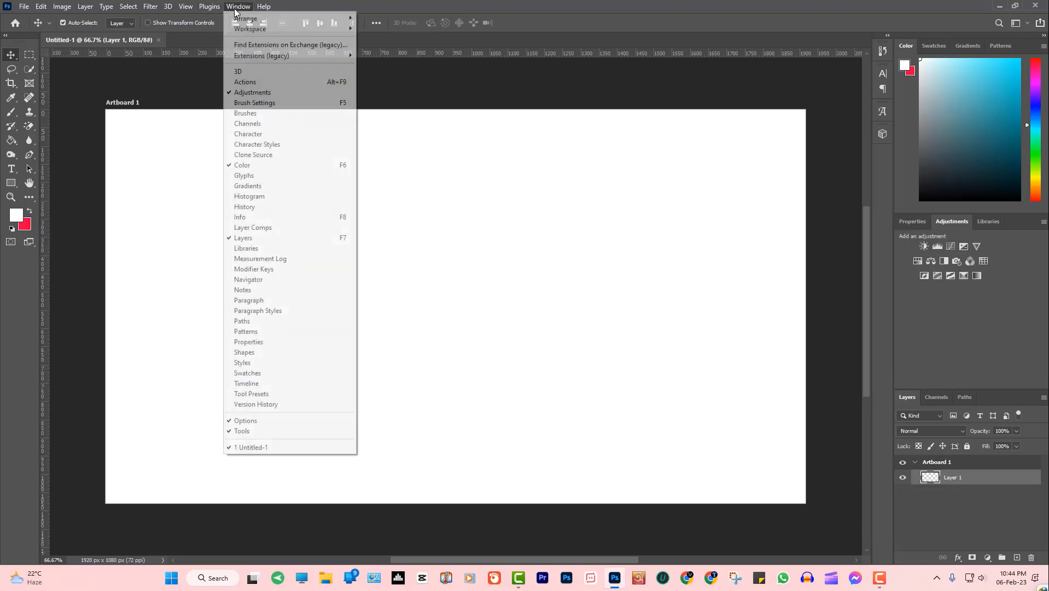
left_click(289, 299)
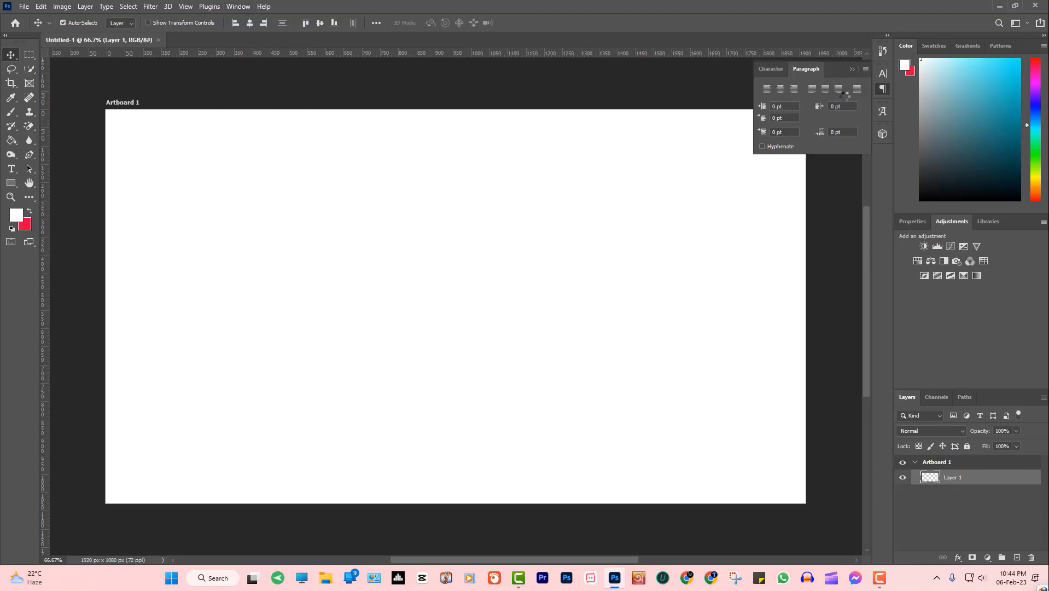
left_click(851, 69)
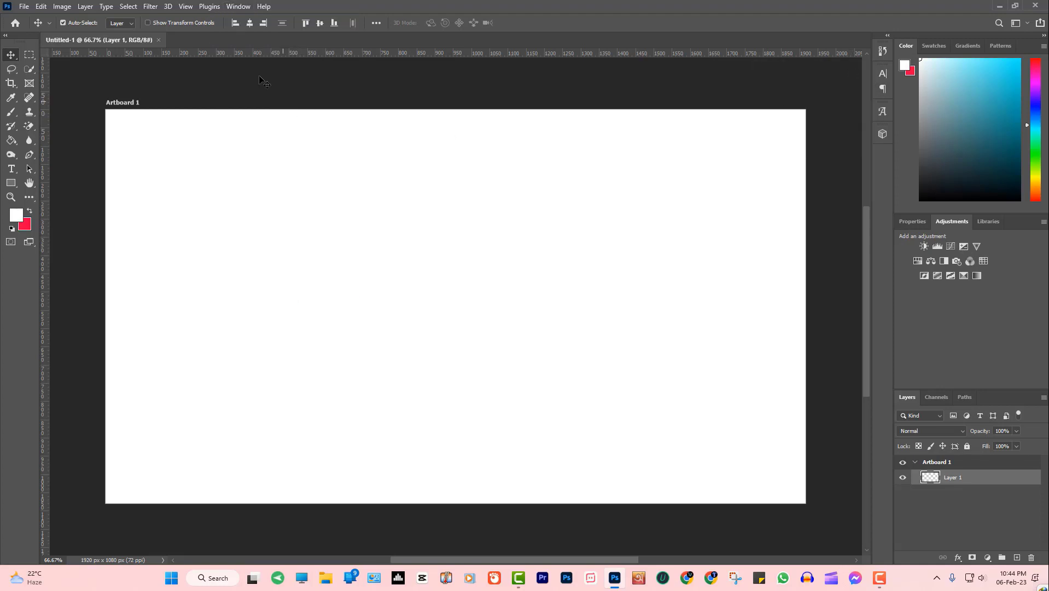
left_click(238, 7)
left_click(247, 92)
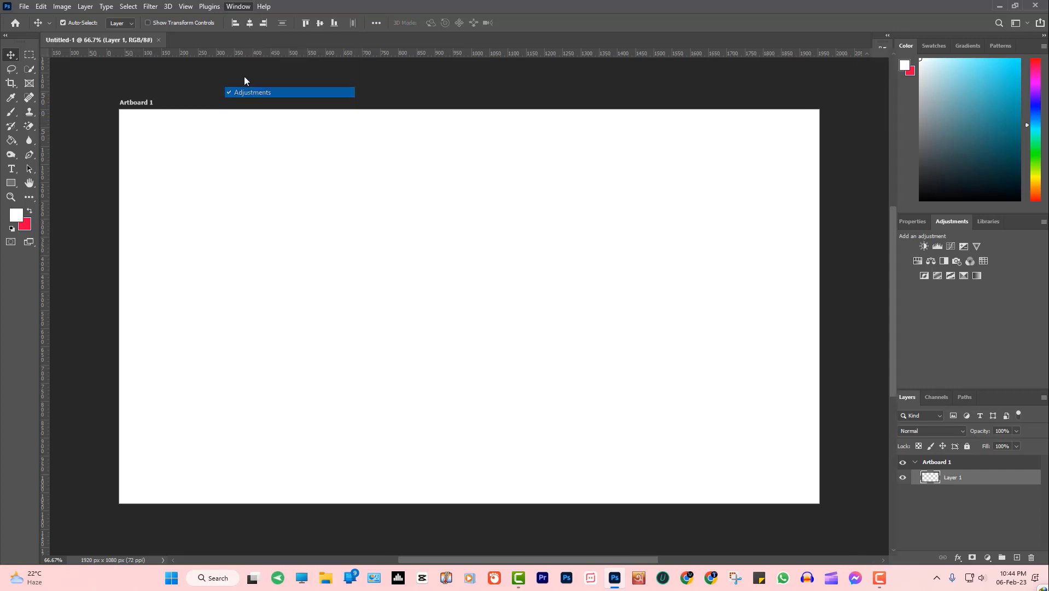
left_click(238, 6)
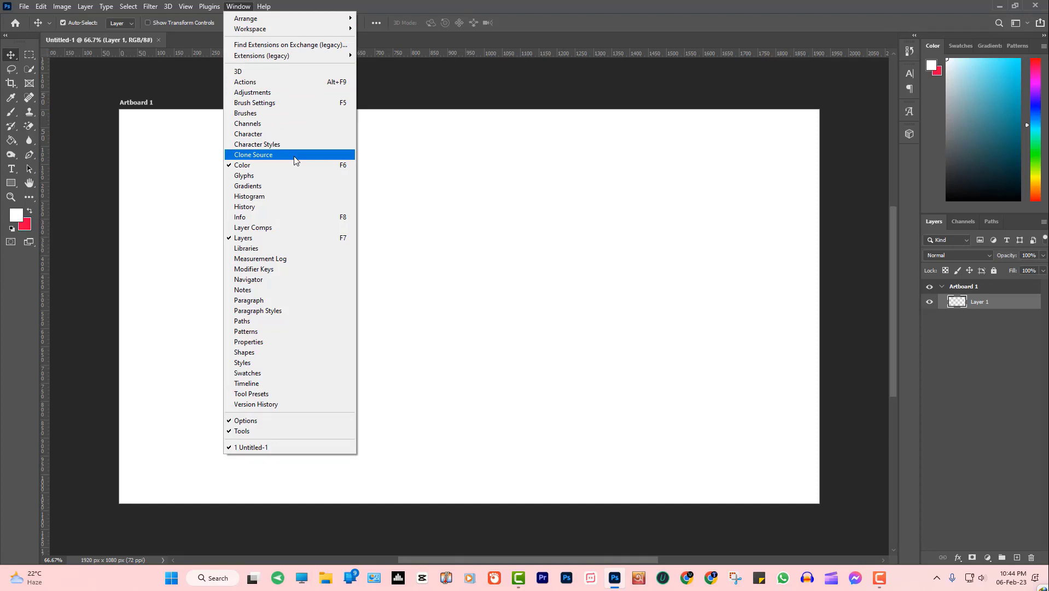
left_click(167, 187)
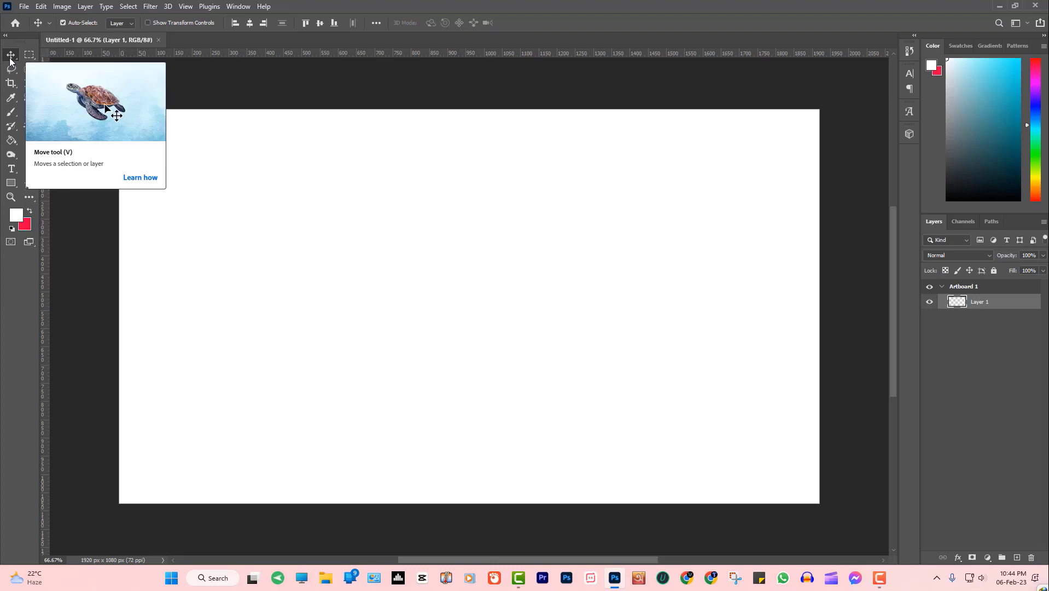
left_click_drag(429, 247, 558, 367)
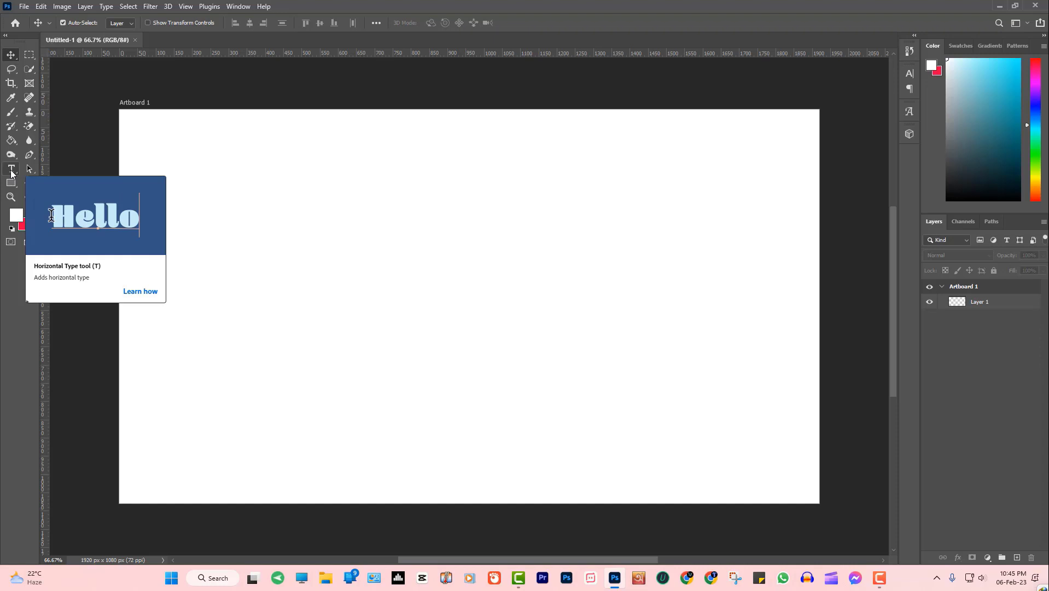
Add a 'Bangladesh' text layer left of centre on the artboard and select its text
left_click(11, 172)
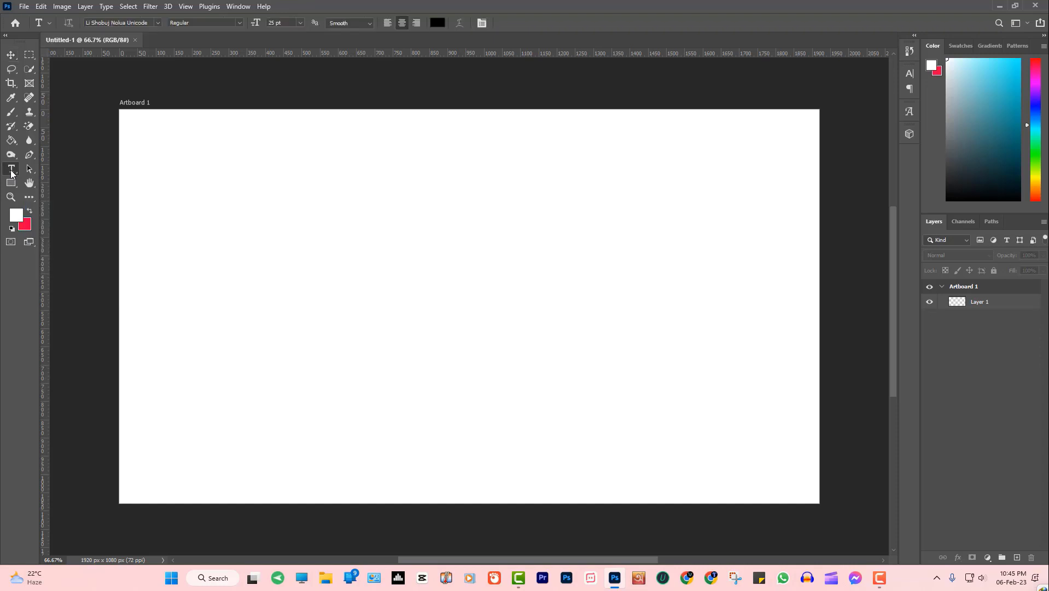
left_click(358, 276)
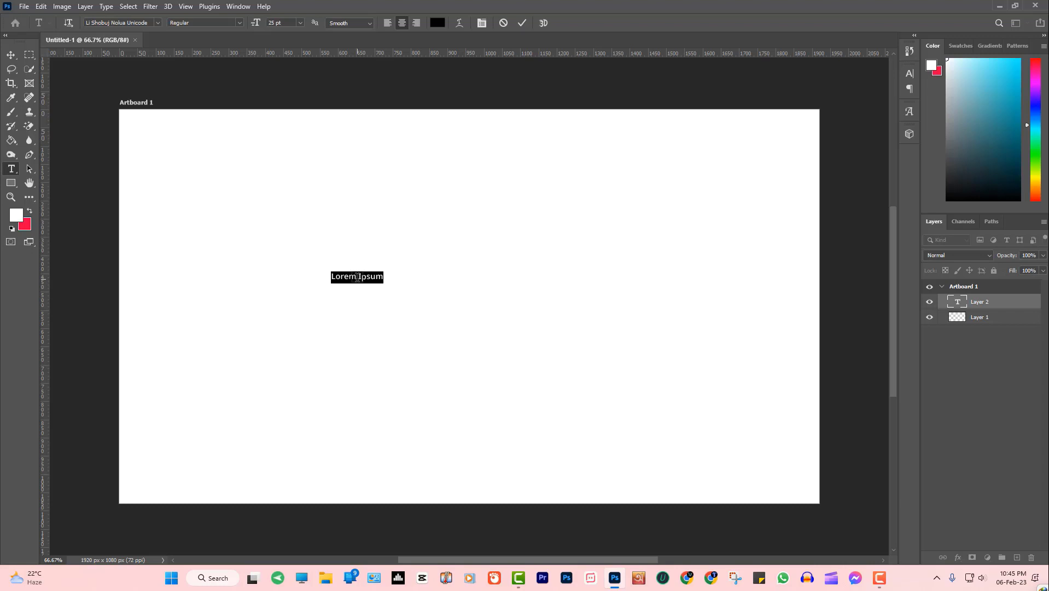
key("BackSpace")
type("Bang")
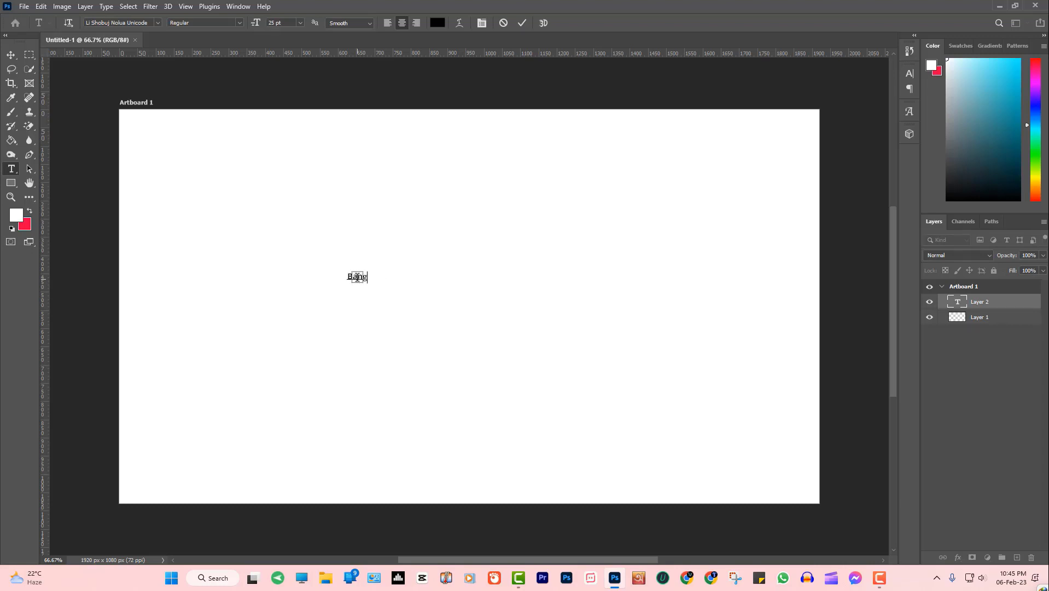
type("ladesh")
left_click(15, 59)
double_click(350, 281)
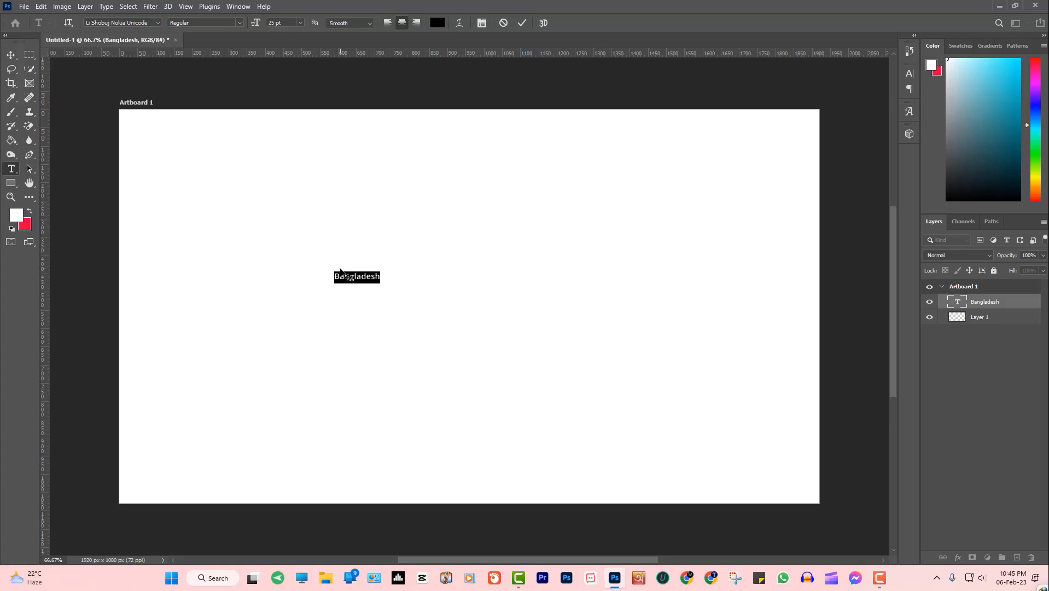
Set the Bangladesh text to Alien Encounters at 60 pt and commit the change
left_click(157, 24)
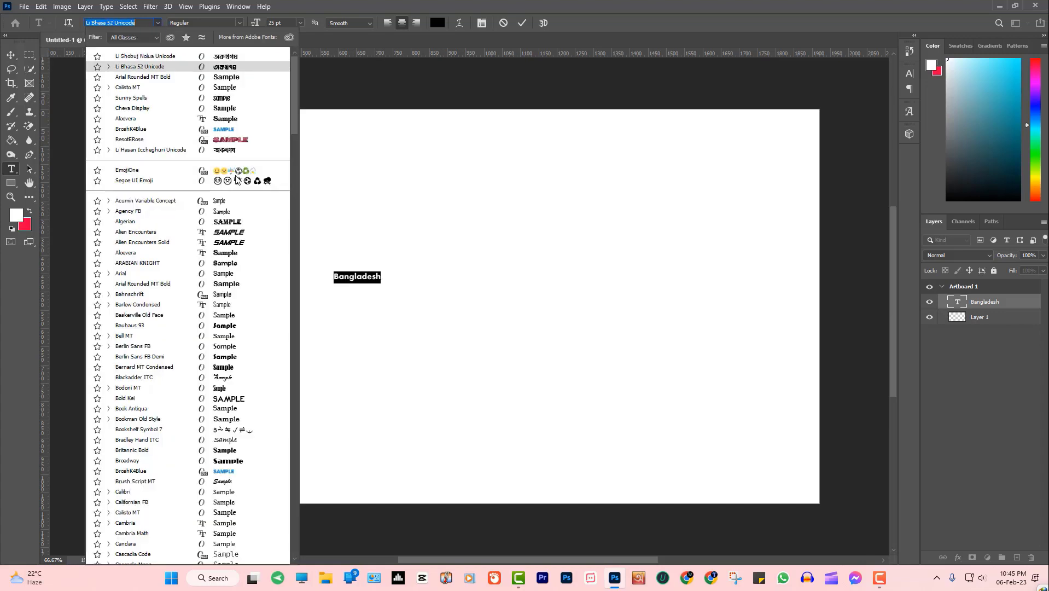
left_click(239, 234)
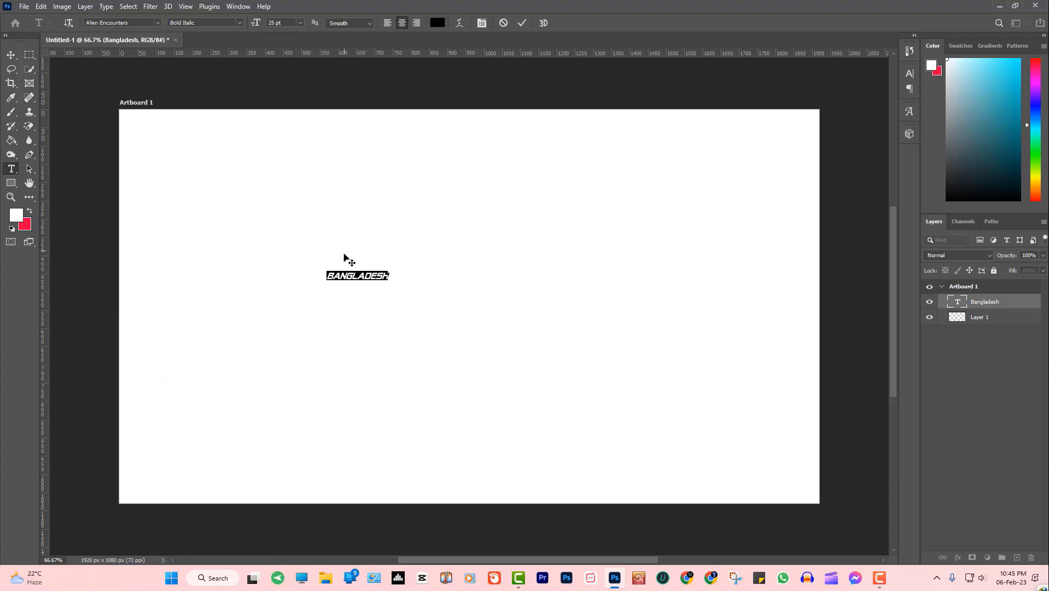
left_click(299, 23)
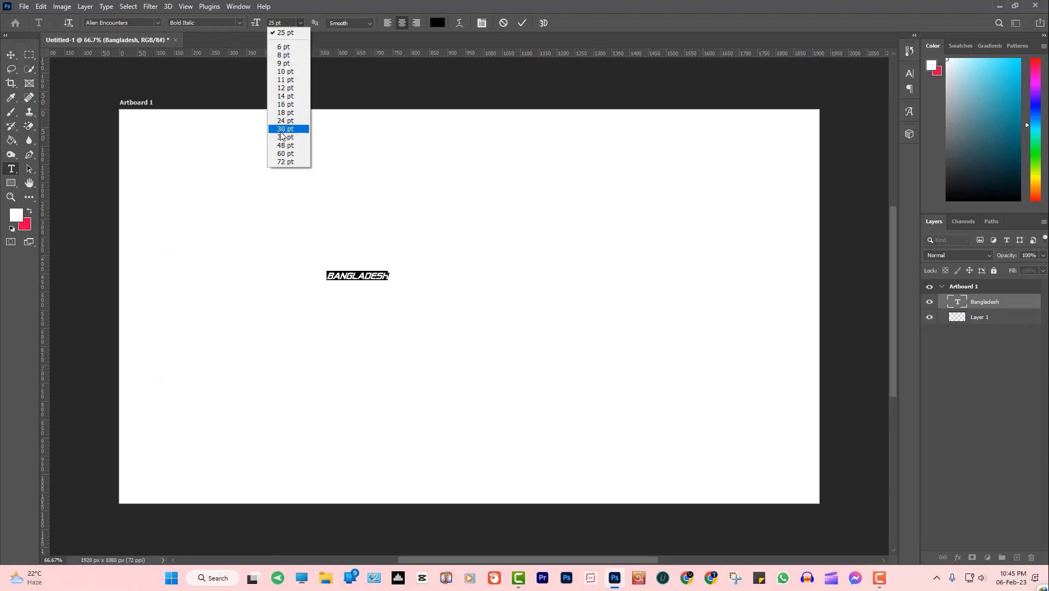
left_click(285, 154)
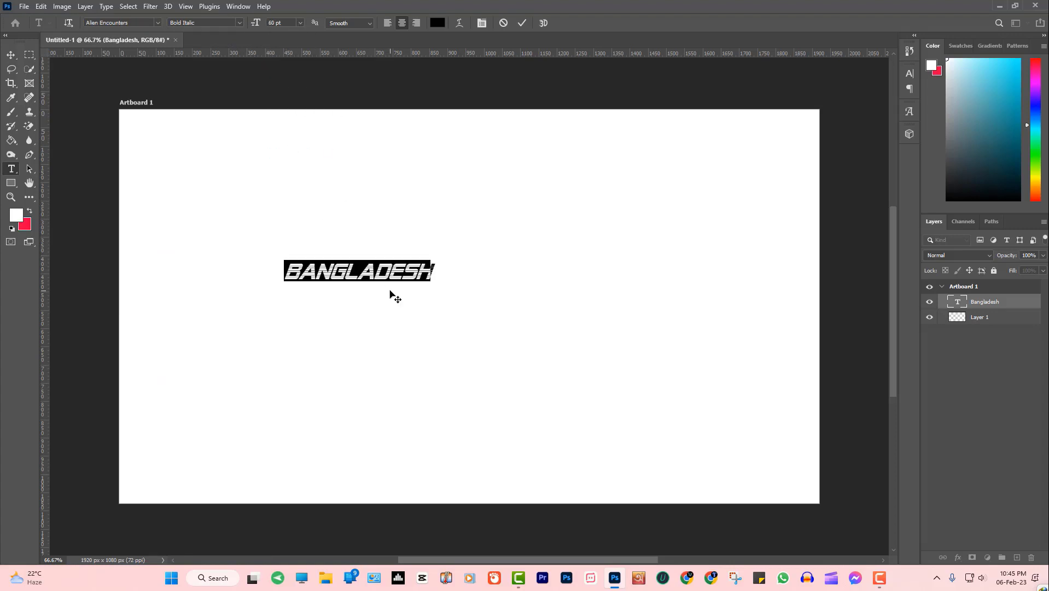
left_click(11, 54)
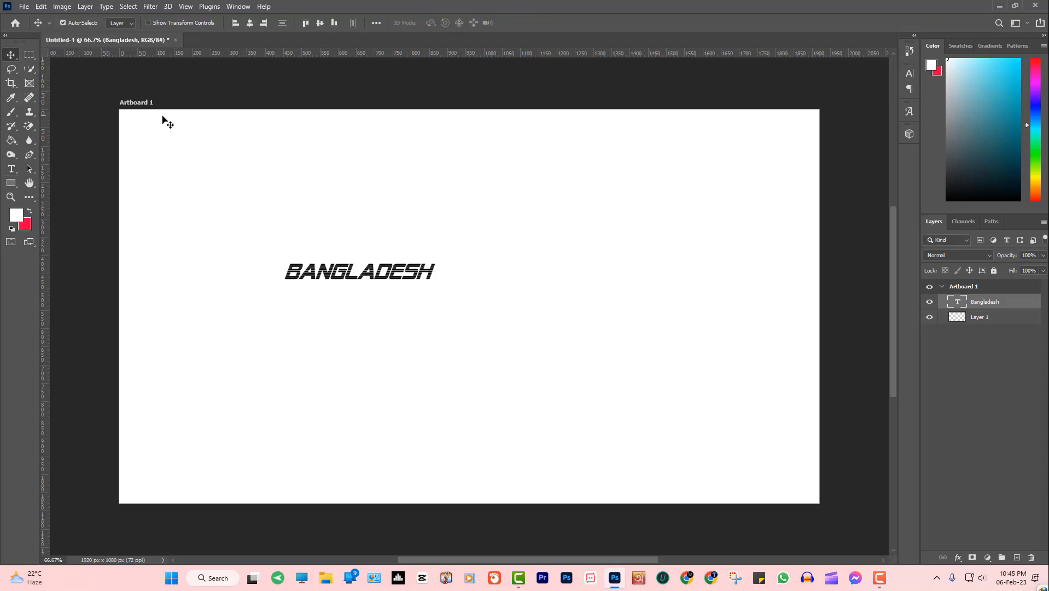
Drag BANGLADESH rightward in two moves toward the artboard centre
left_click_drag(311, 277, 336, 269)
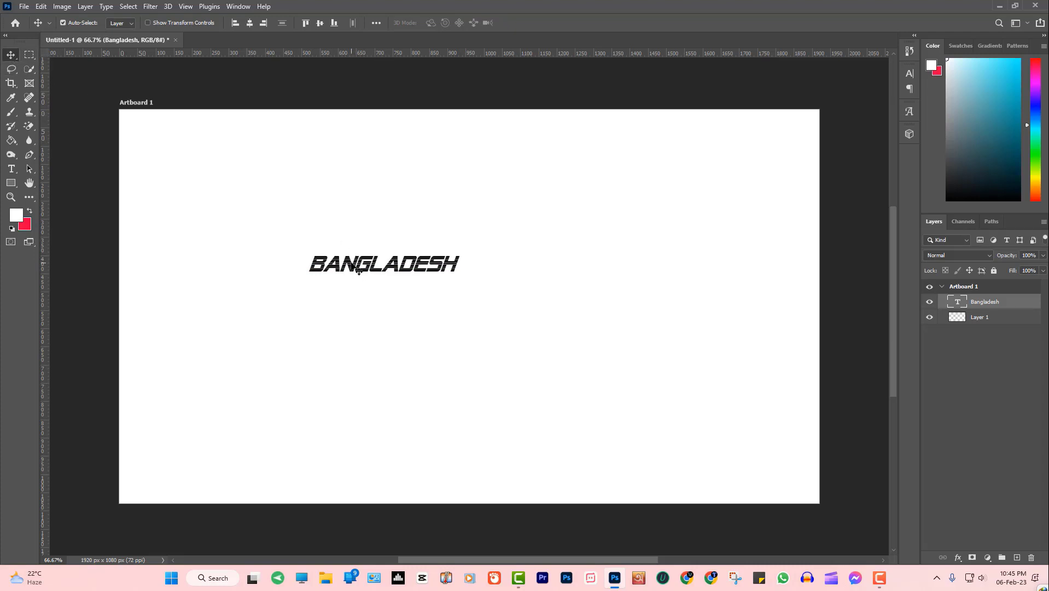
left_click_drag(353, 264, 378, 289)
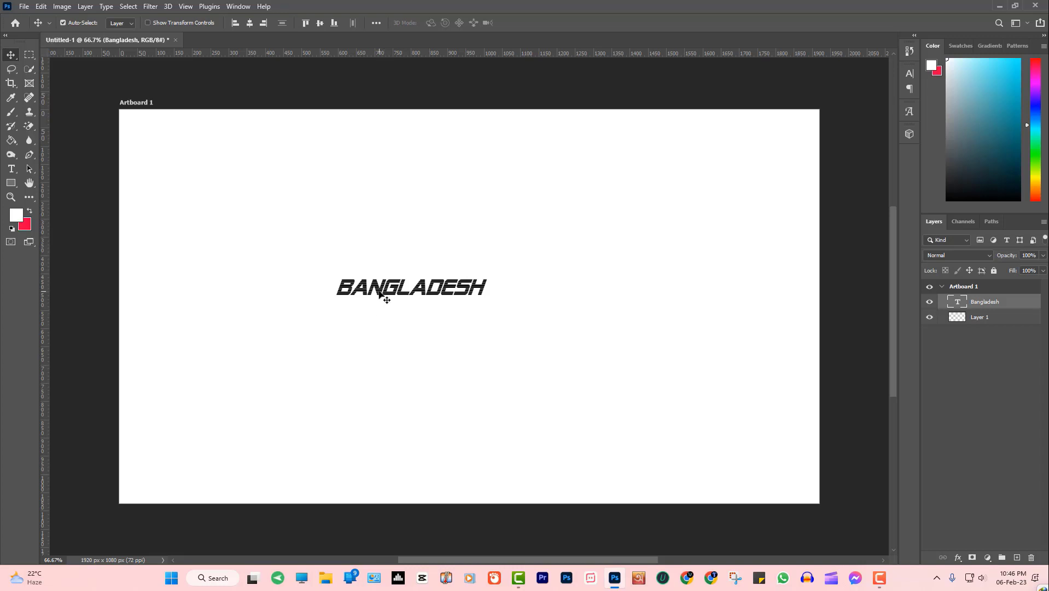
Recolour the BANGLADESH text pink-red (#ff145c) using the options-bar colour picker, then commit
double_click(383, 296)
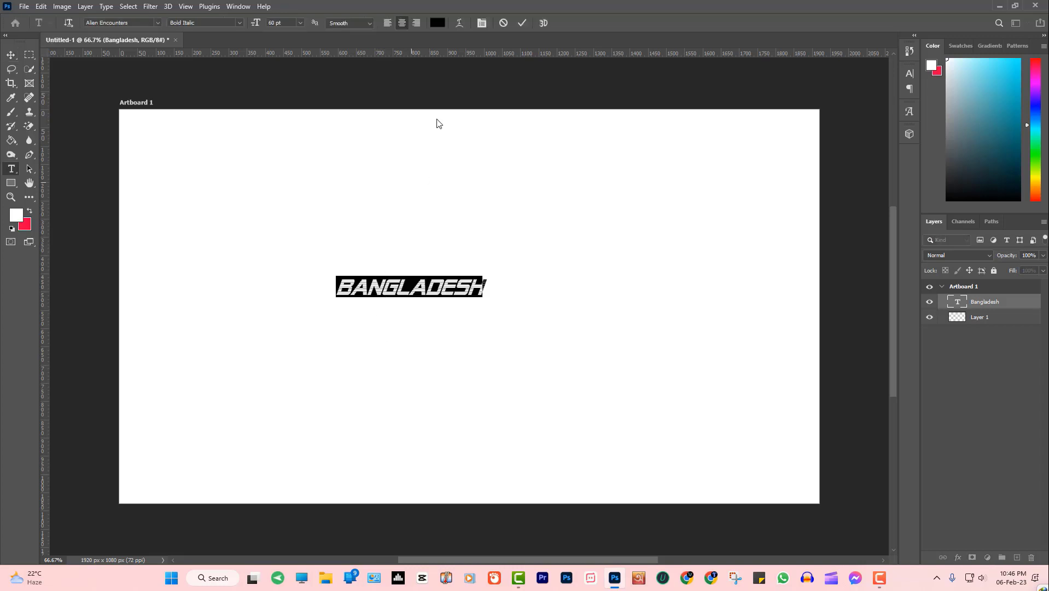
left_click(437, 23)
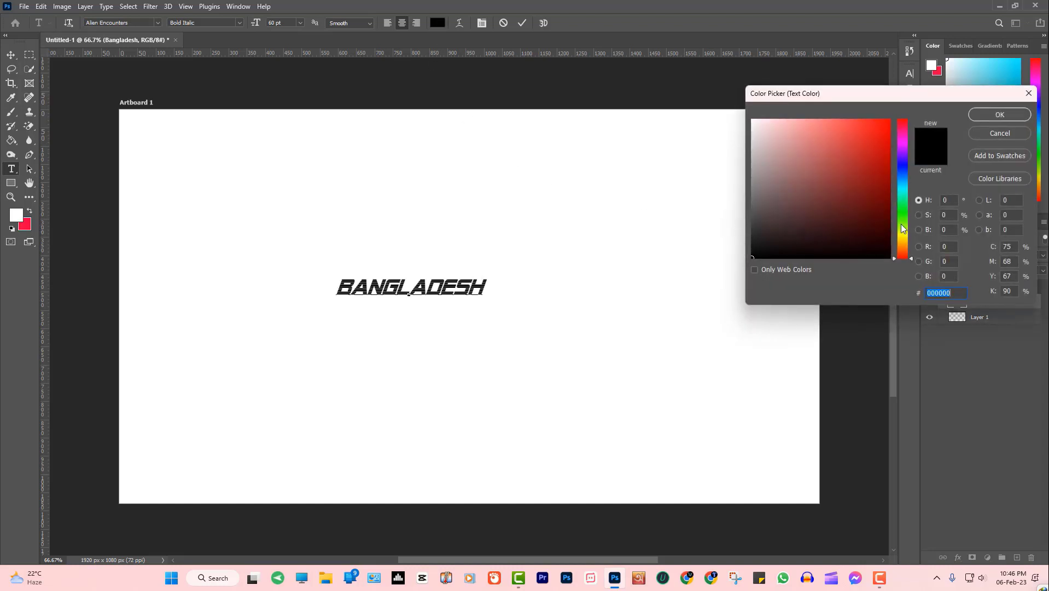
left_click(878, 175)
left_click(875, 137)
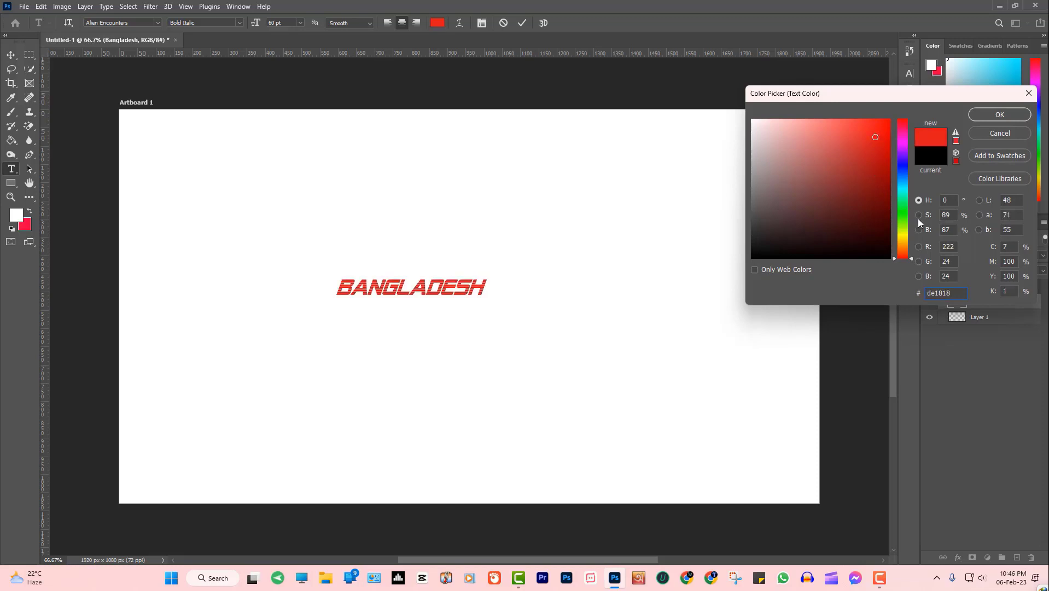
left_click(909, 235)
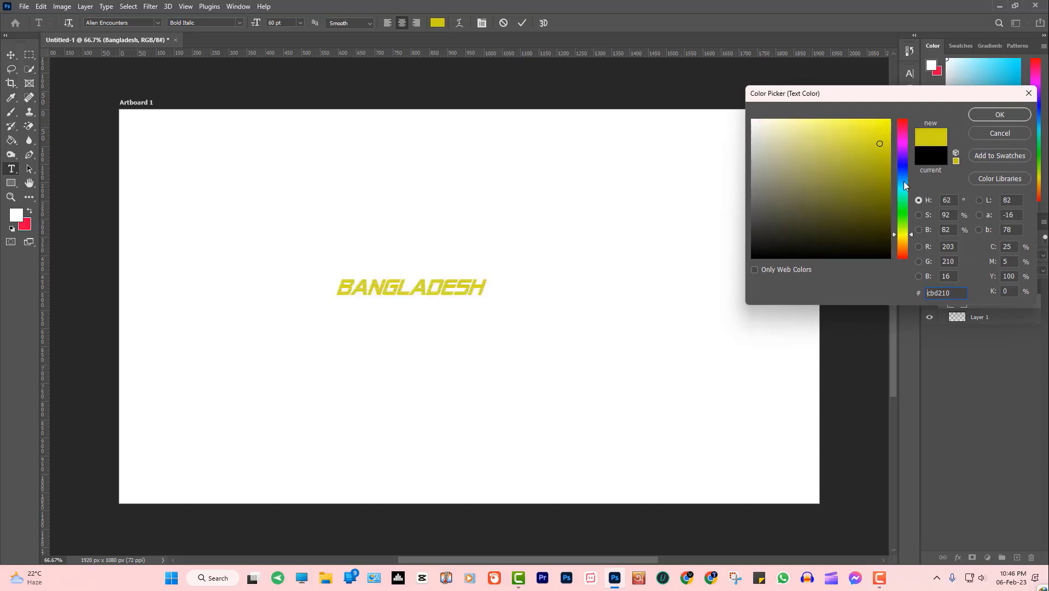
type("1095d2db2e63")
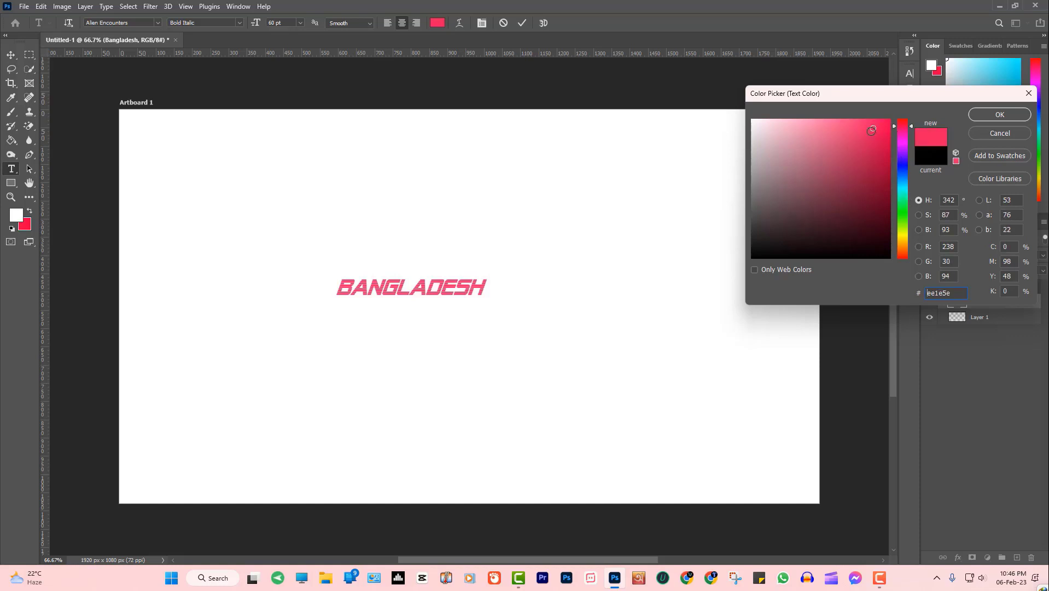
left_click(880, 120)
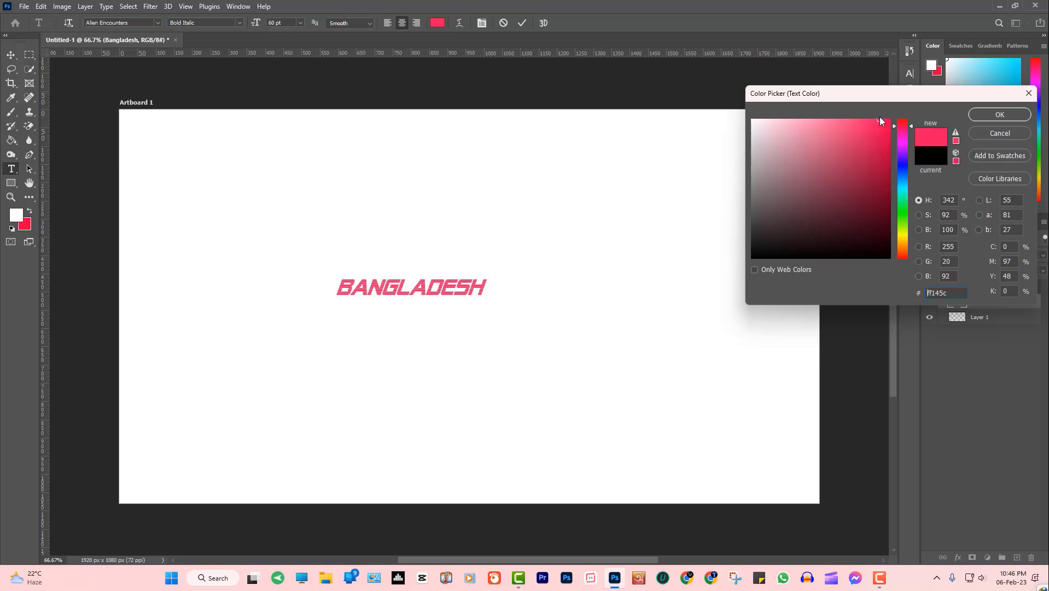
left_click(1004, 114)
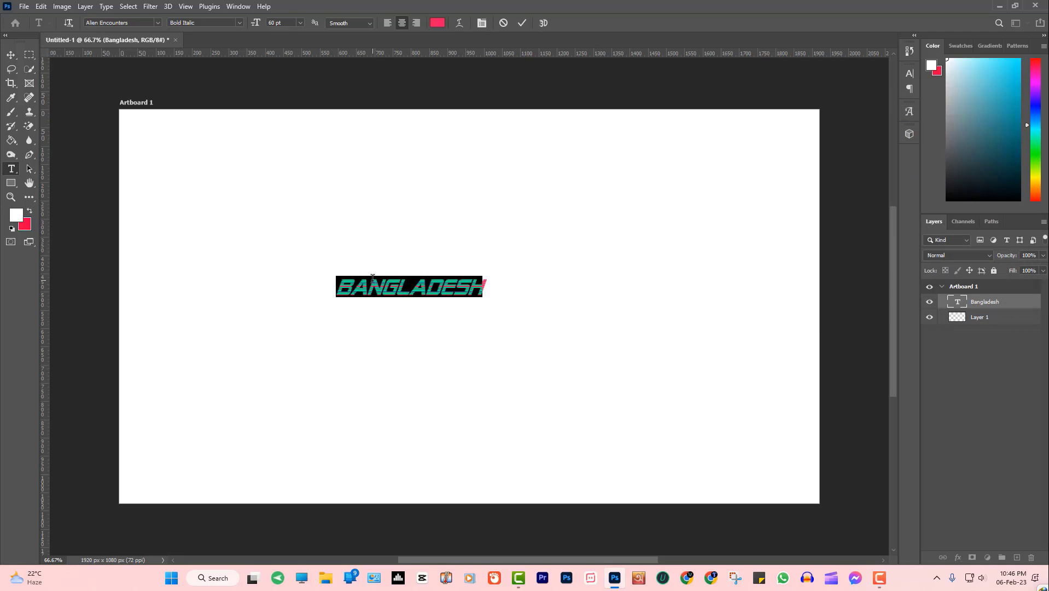
left_click(11, 56)
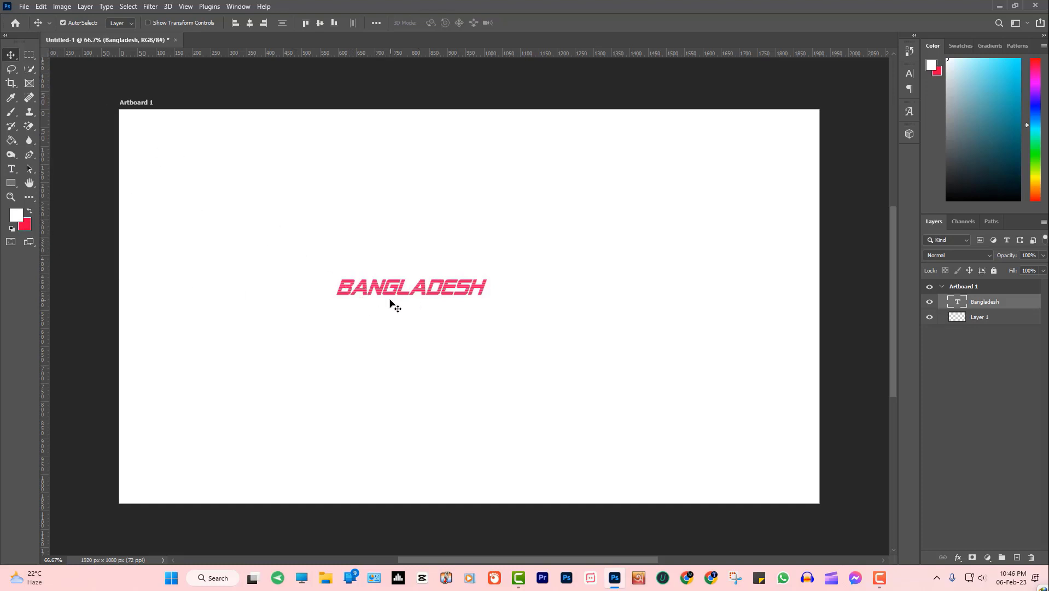
Drag BANGLADESH up toward the centre guides and turn Auto-Select off
mouse_move(393, 290)
left_mouse_down()
mouse_move(418, 263)
mouse_move(323, 272)
mouse_move(426, 211)
mouse_move(408, 291)
mouse_move(390, 216)
mouse_move(492, 328)
mouse_move(281, 200)
mouse_move(246, 192)
mouse_move(350, 205)
mouse_move(400, 333)
mouse_move(384, 275)
left_mouse_up()
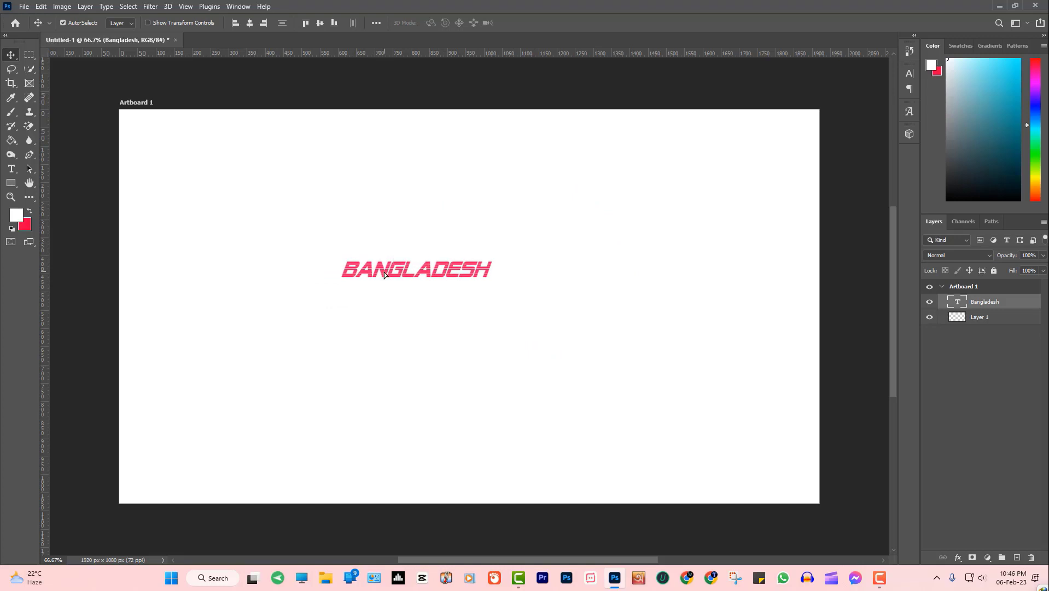
key("ctrl")
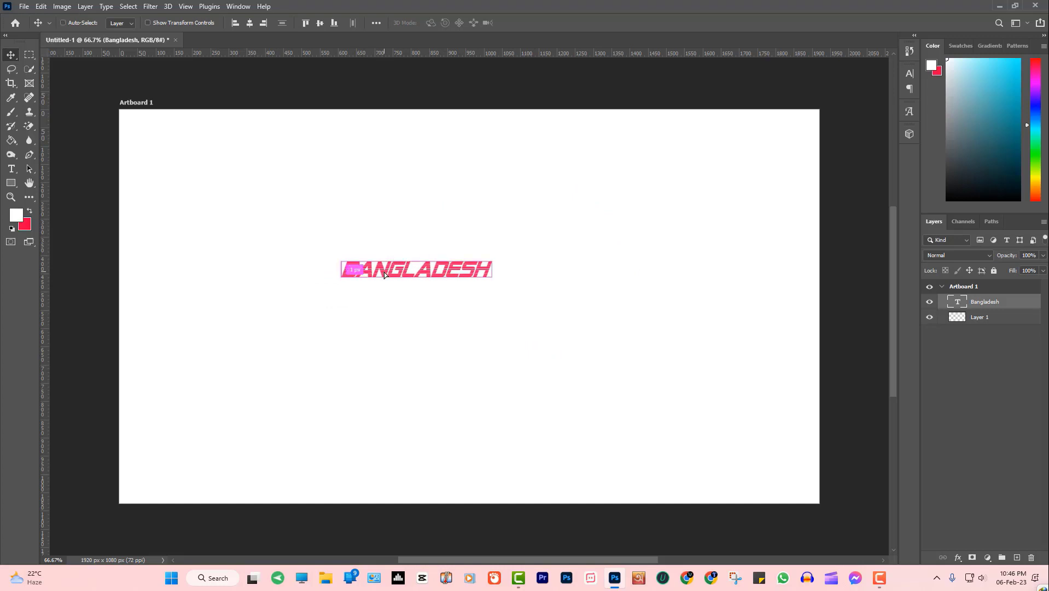
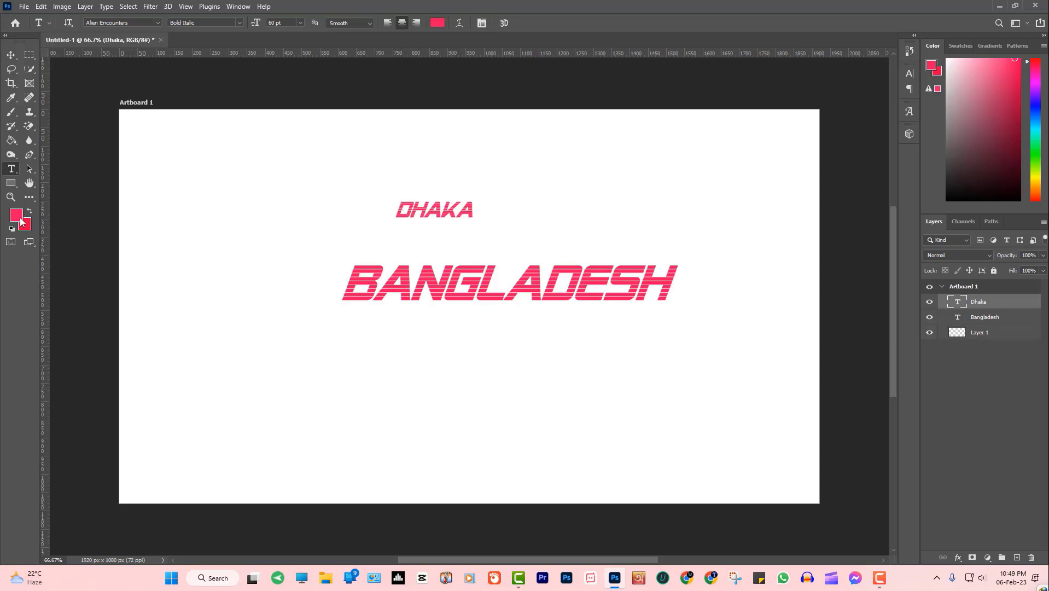
Open the foreground colour picker, which currently shows pink ff145c
left_click(20, 220)
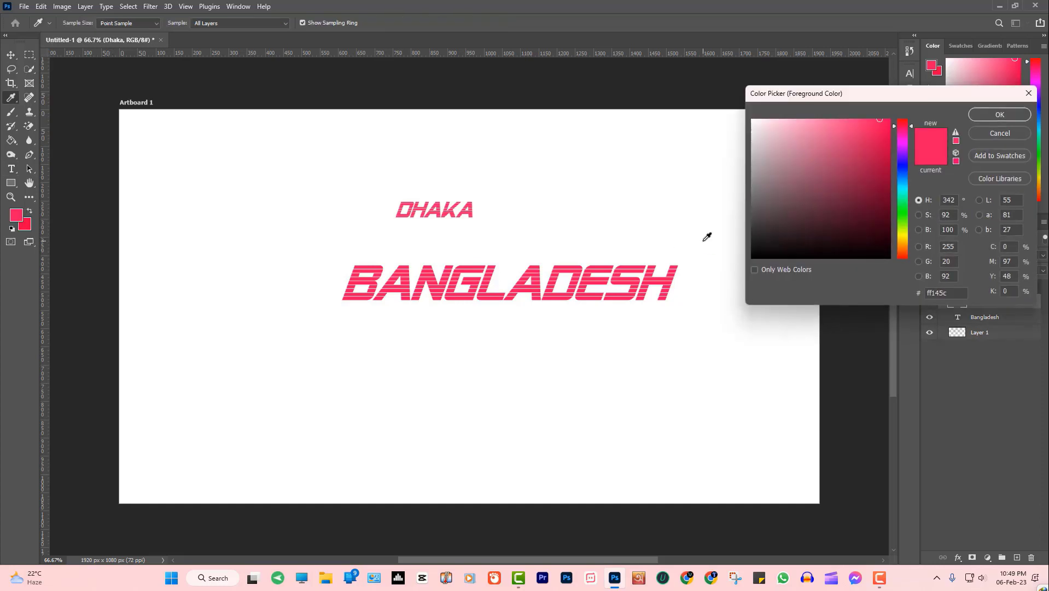
Shift the picker's hue to blue and select the hex value to replace it
left_click(911, 167)
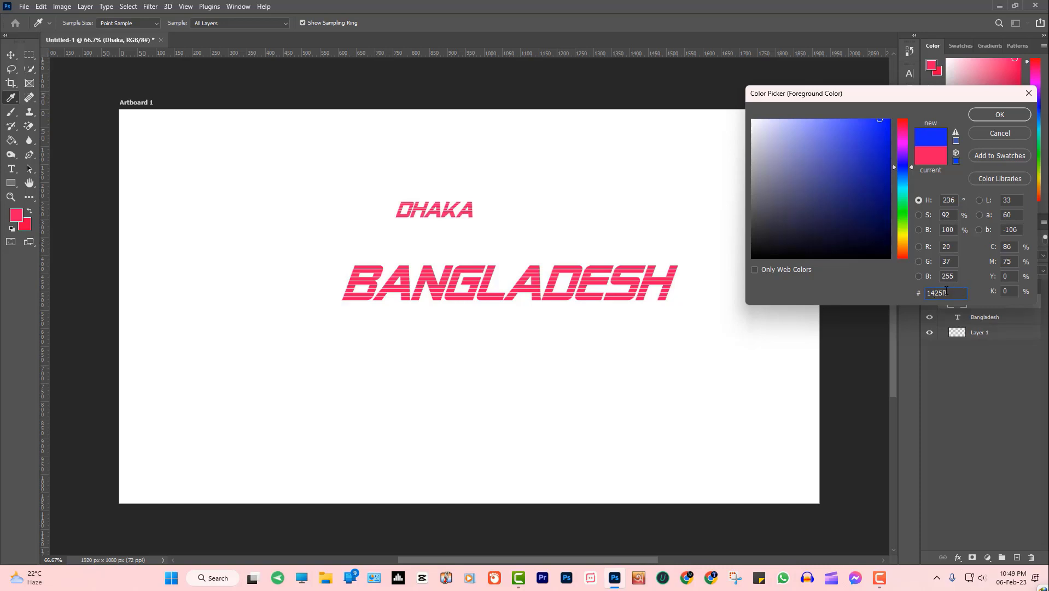
left_click_drag(948, 294, 913, 296)
In Chrome, search for 'color code picker' and look over the results
left_click(688, 579)
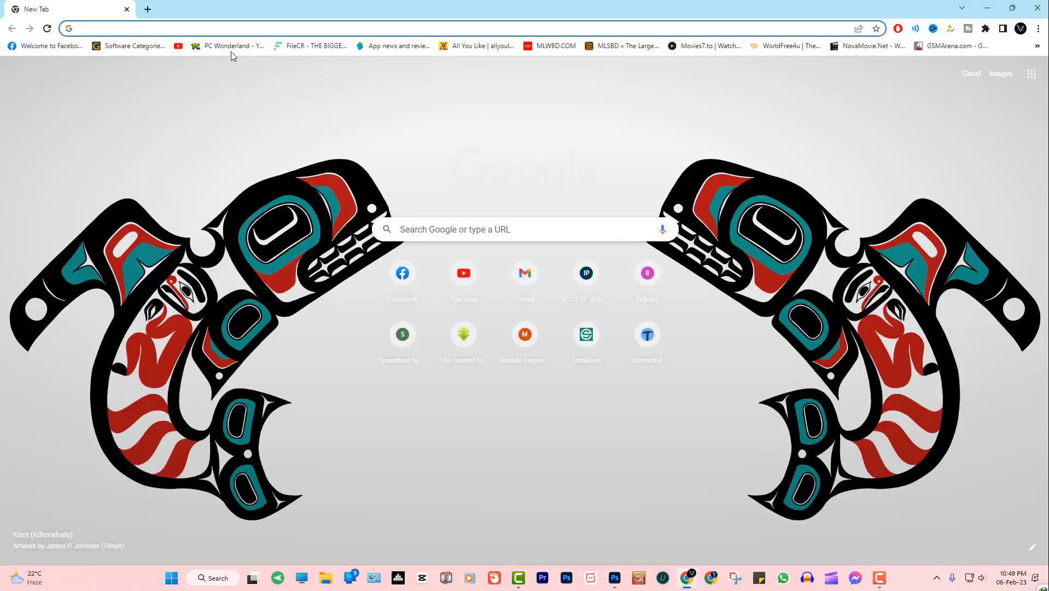
left_click(221, 30)
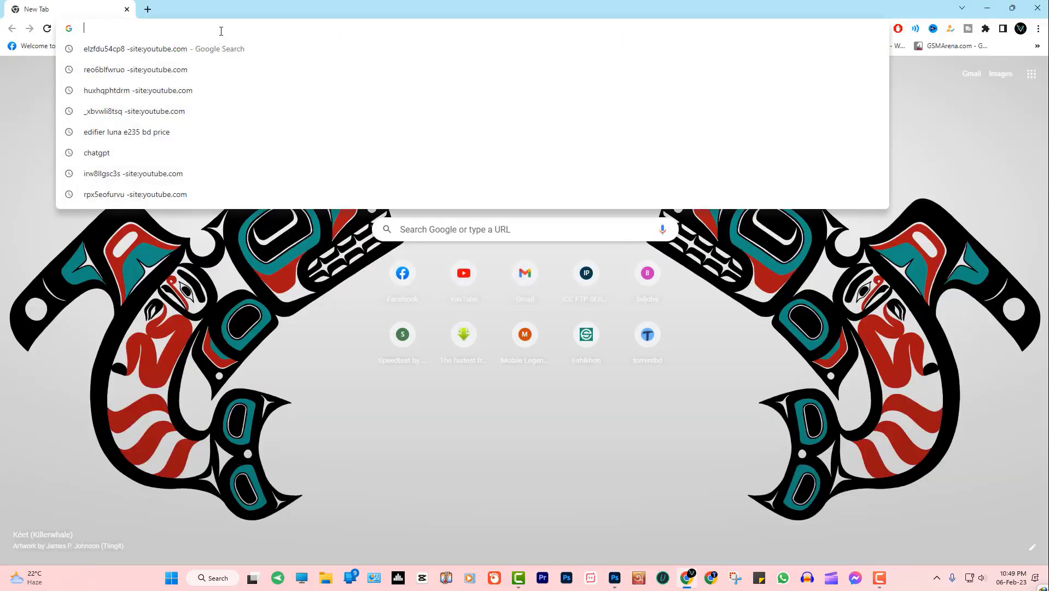
type("colo")
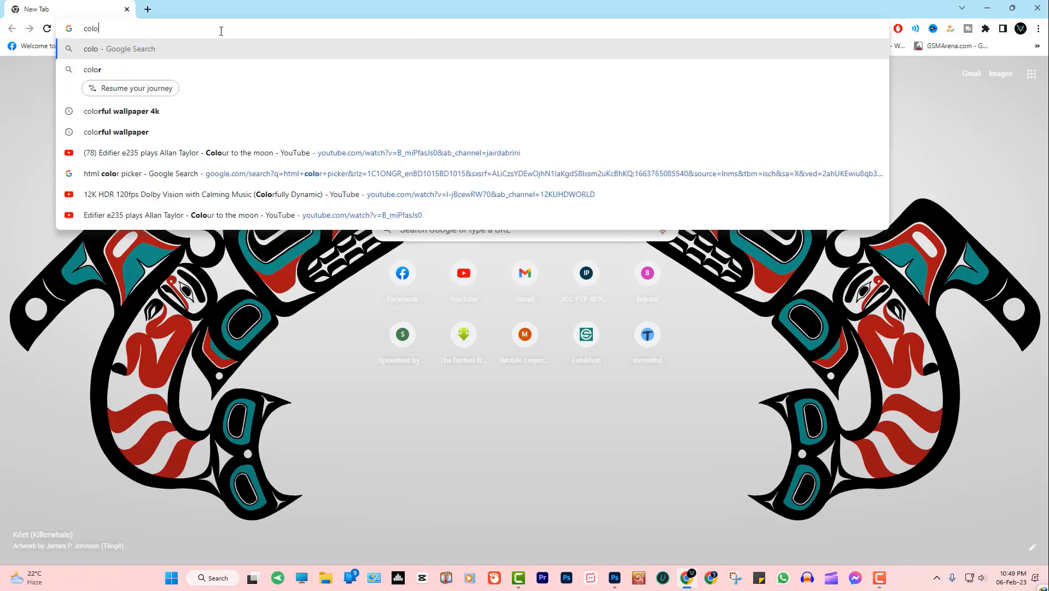
type("r code")
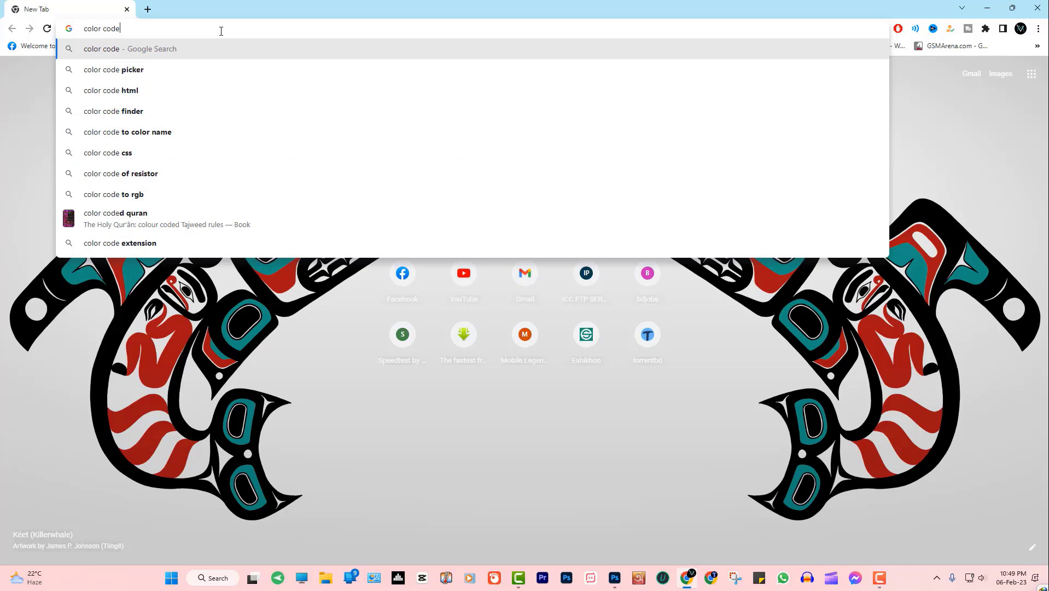
key("Down")
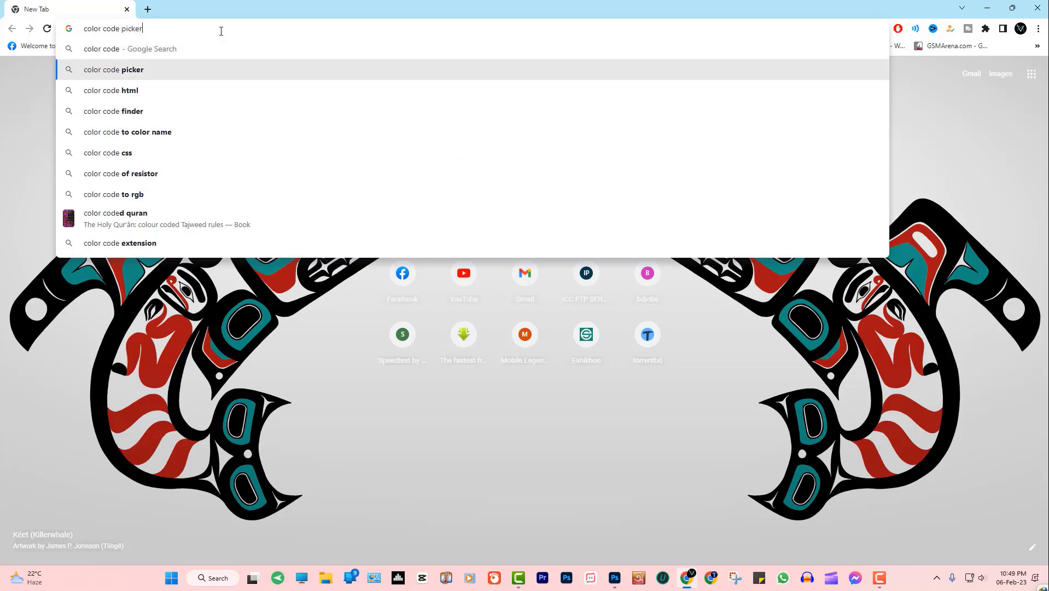
key("Return")
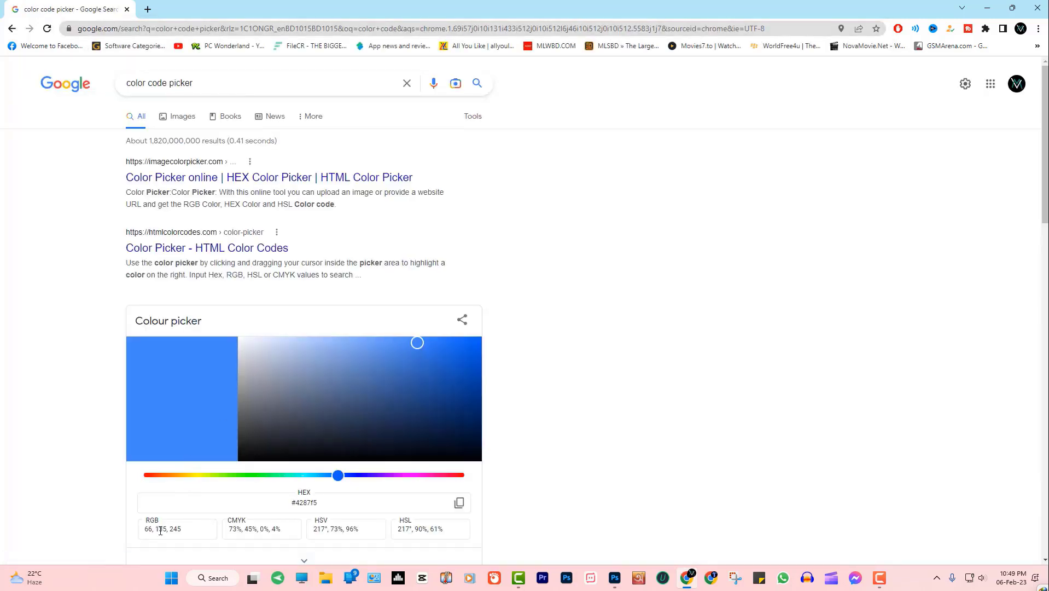
scroll(122, 409, "down", 2)
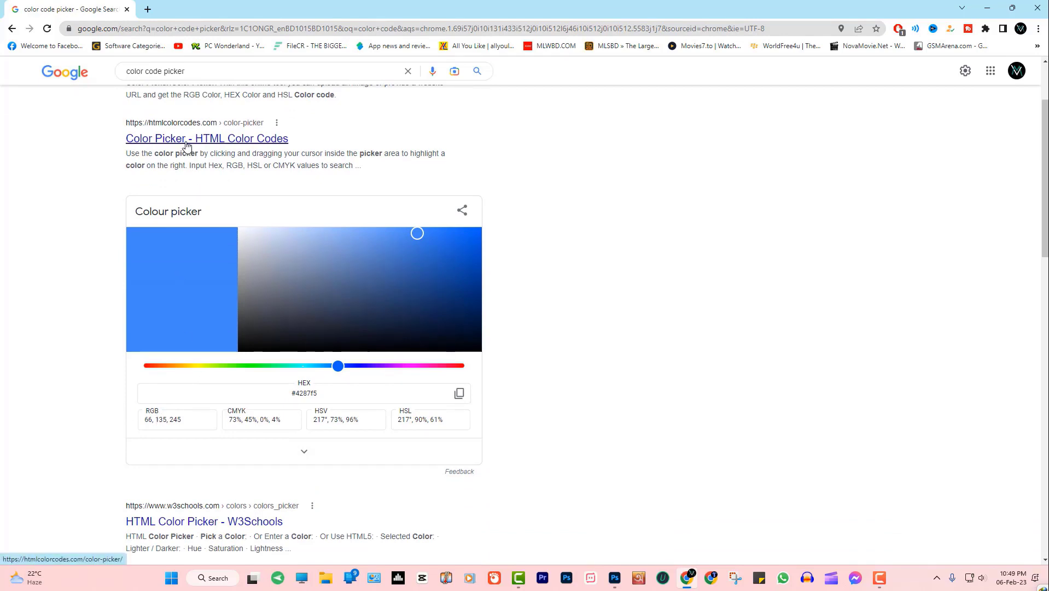
scroll(186, 145, "up", 2)
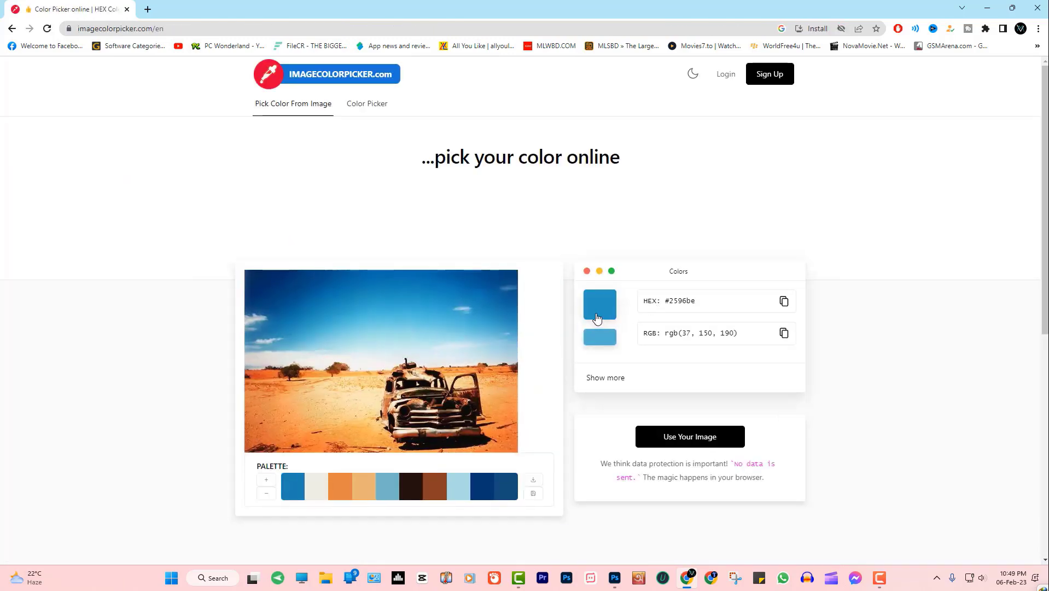
Copy hex code #2596be from Image Color Picker and return to Photoshop
scroll(845, 375, "down", 1)
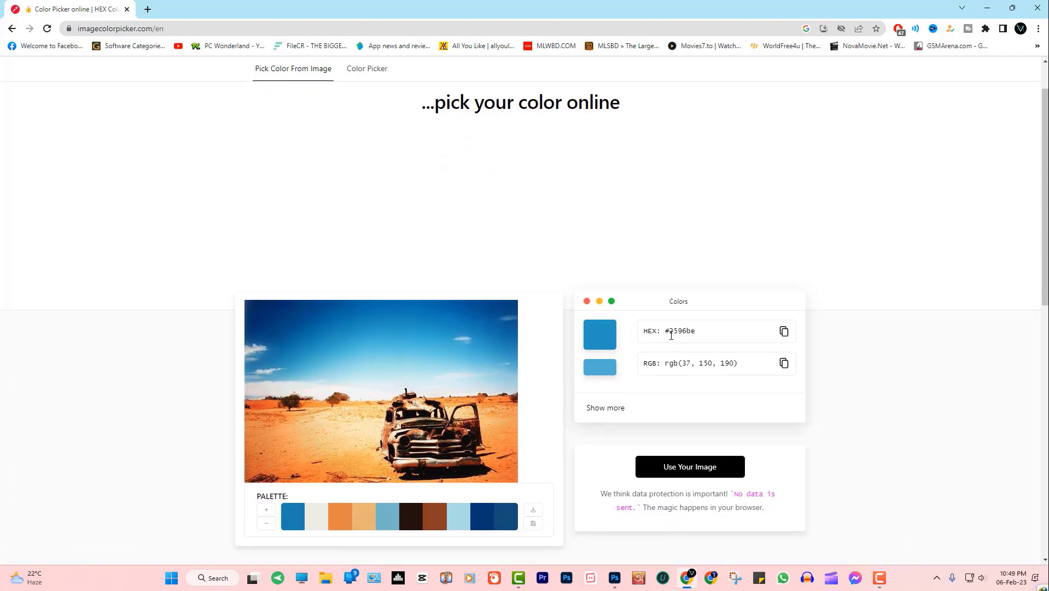
left_click(783, 331)
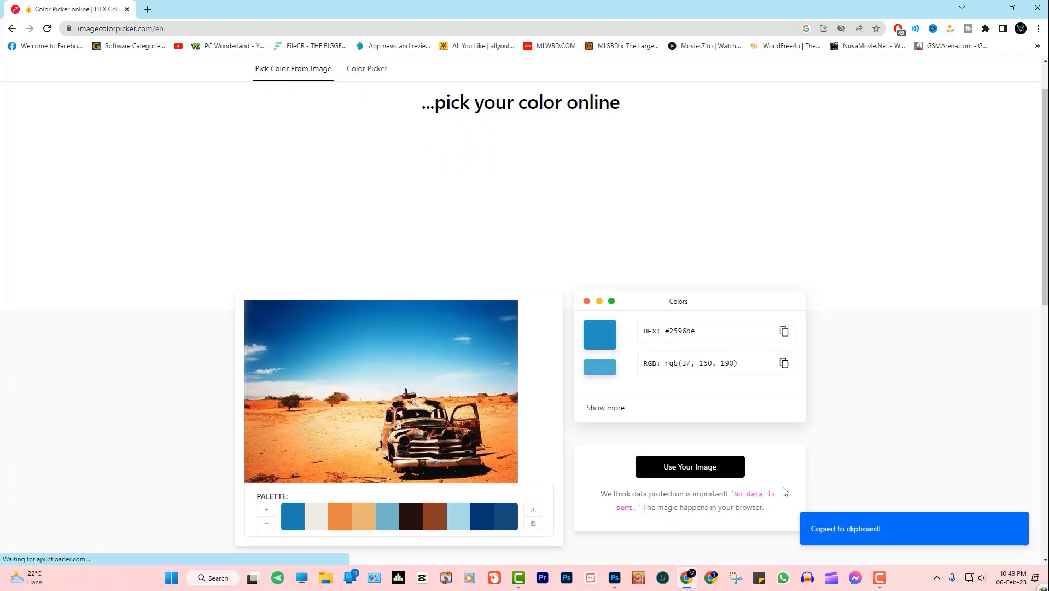
left_click(615, 578)
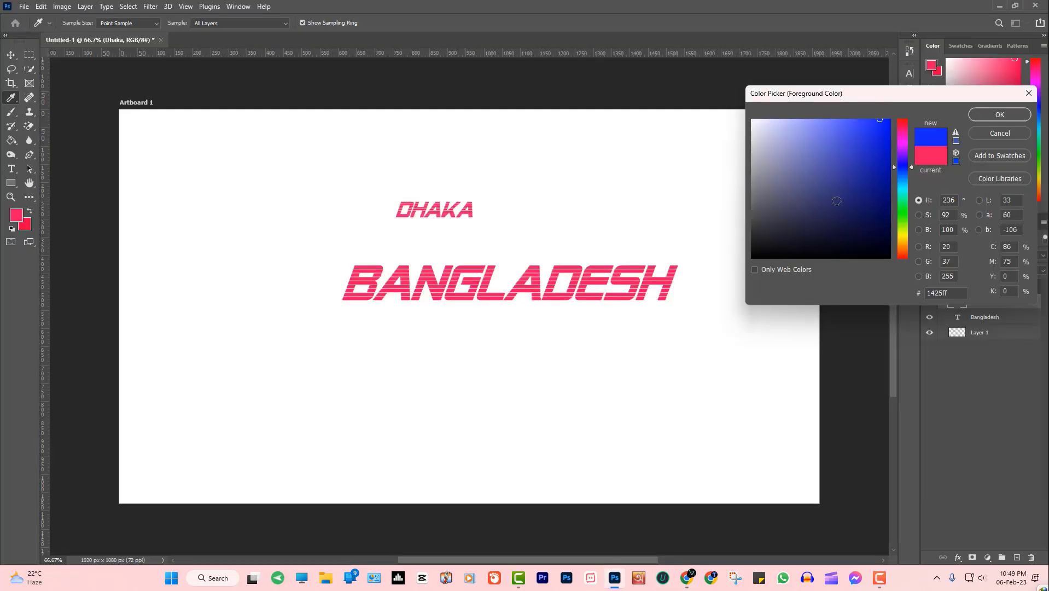
left_click(687, 577)
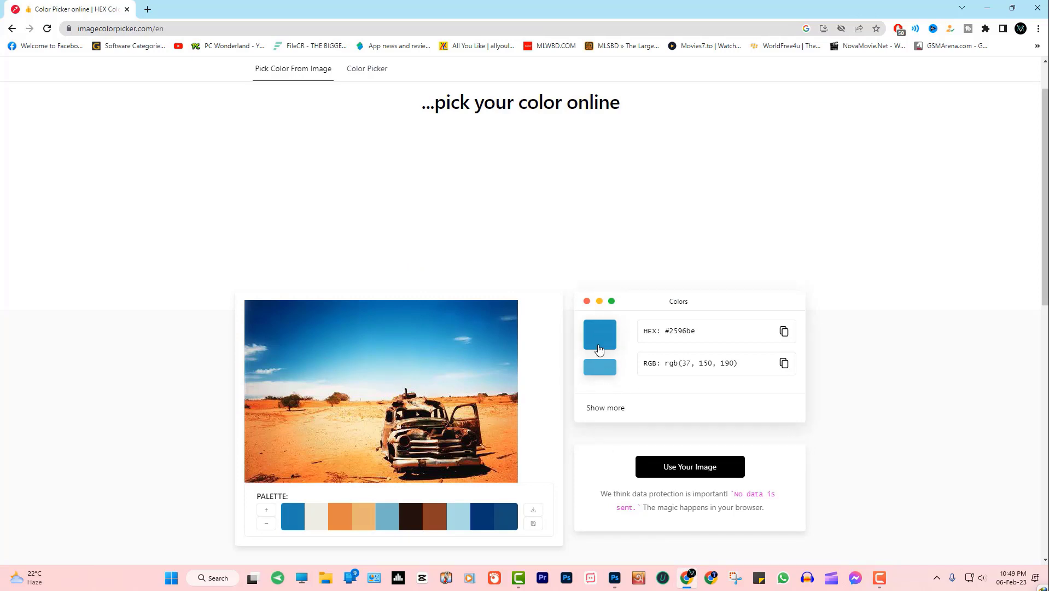
left_click(616, 577)
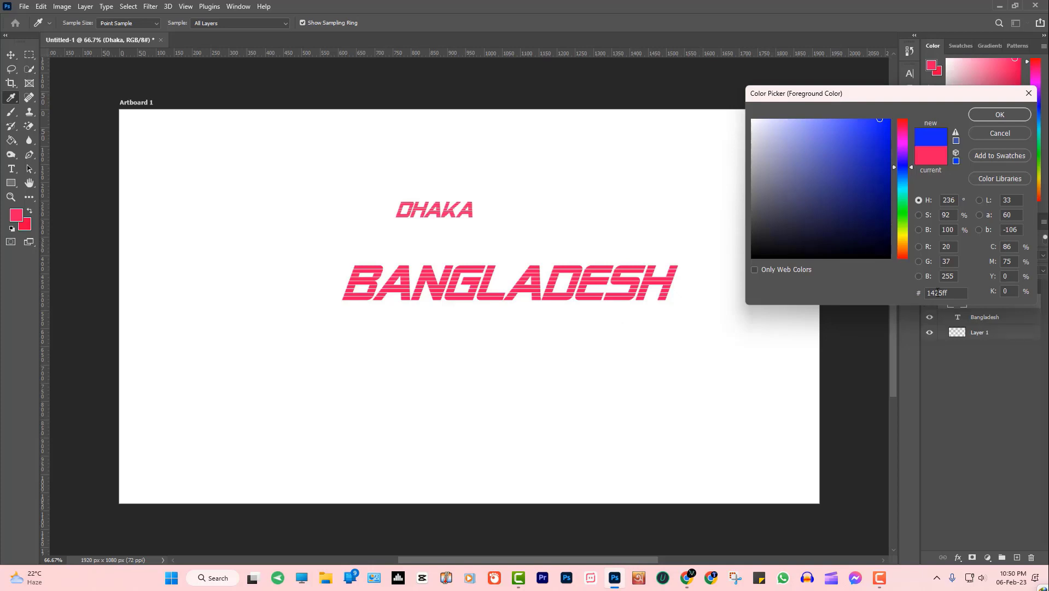
Paste #2596be into the hex field to make light blue the foreground colour
double_click(937, 292)
key("ctrl+v")
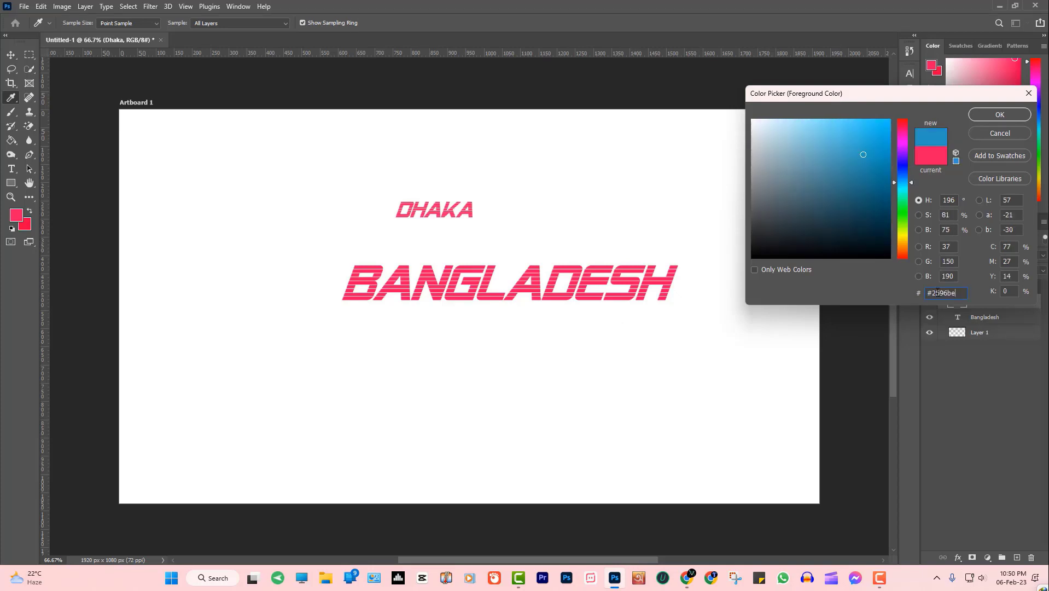
left_click(999, 114)
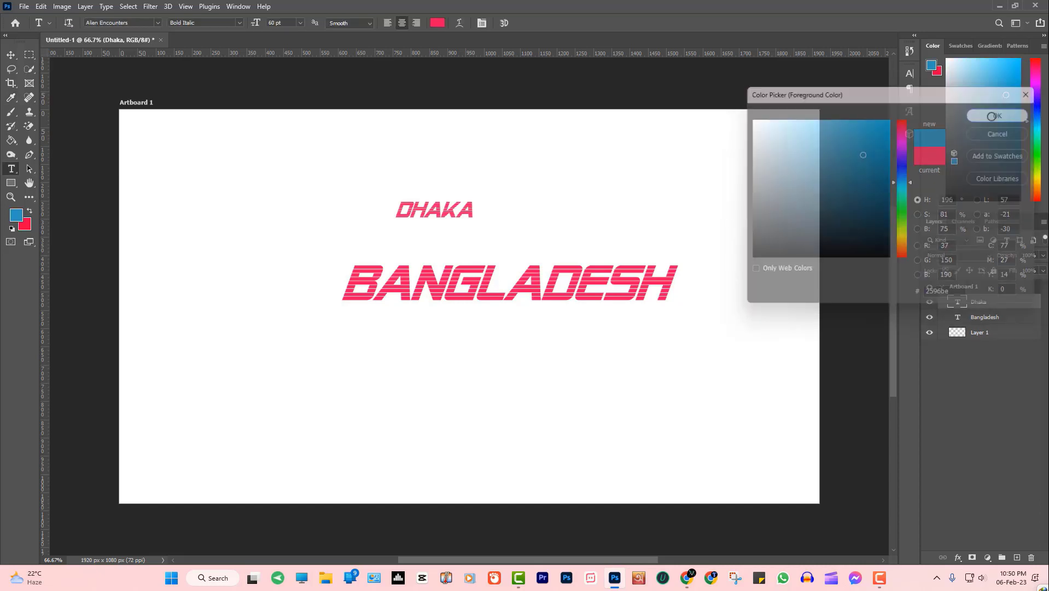
Recolour the DHAKA text to the light blue and commit the edit
key("t")
double_click(452, 212)
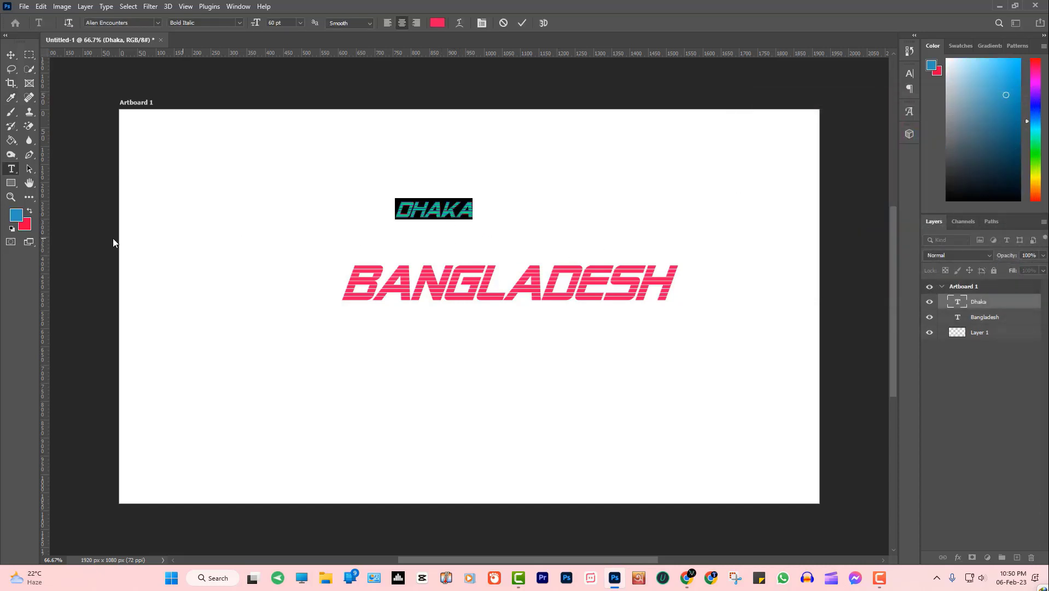
left_click(17, 221)
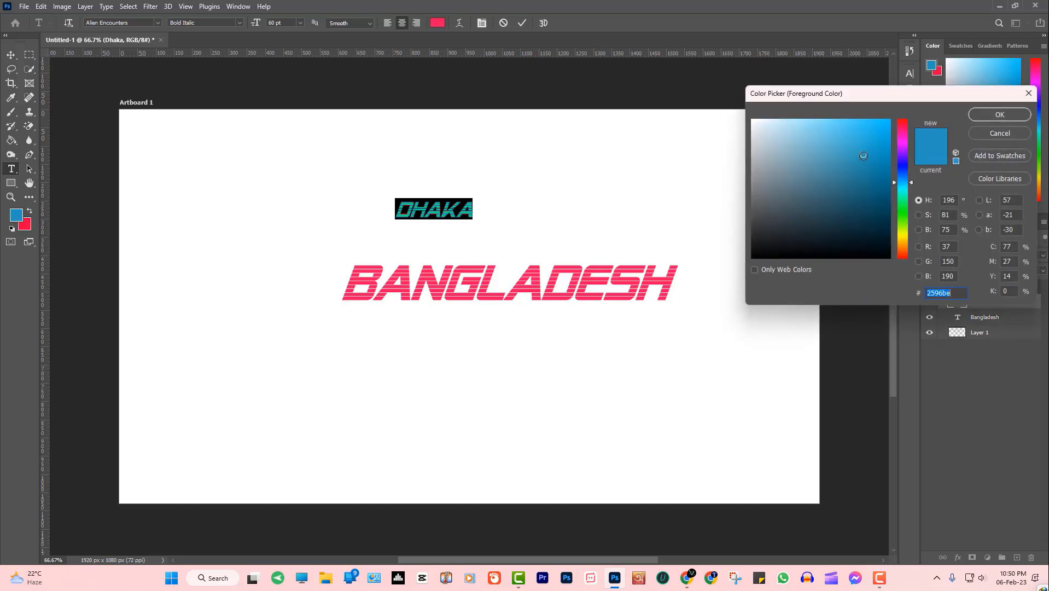
left_click_drag(863, 156, 862, 154)
left_click(975, 115)
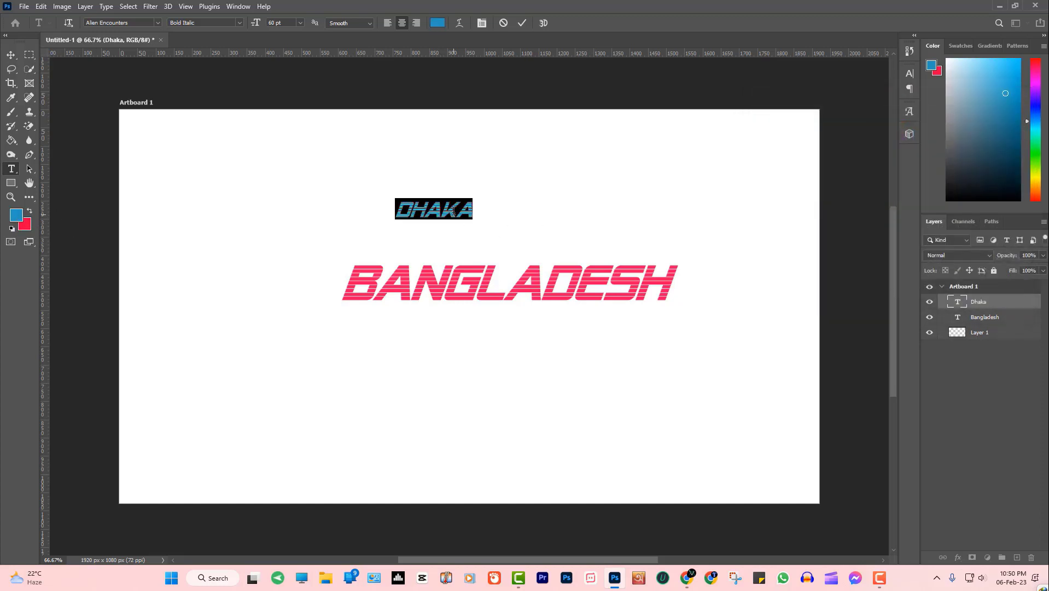
left_click(454, 210)
left_click_drag(388, 210, 512, 209)
left_click(274, 216)
left_click(11, 98)
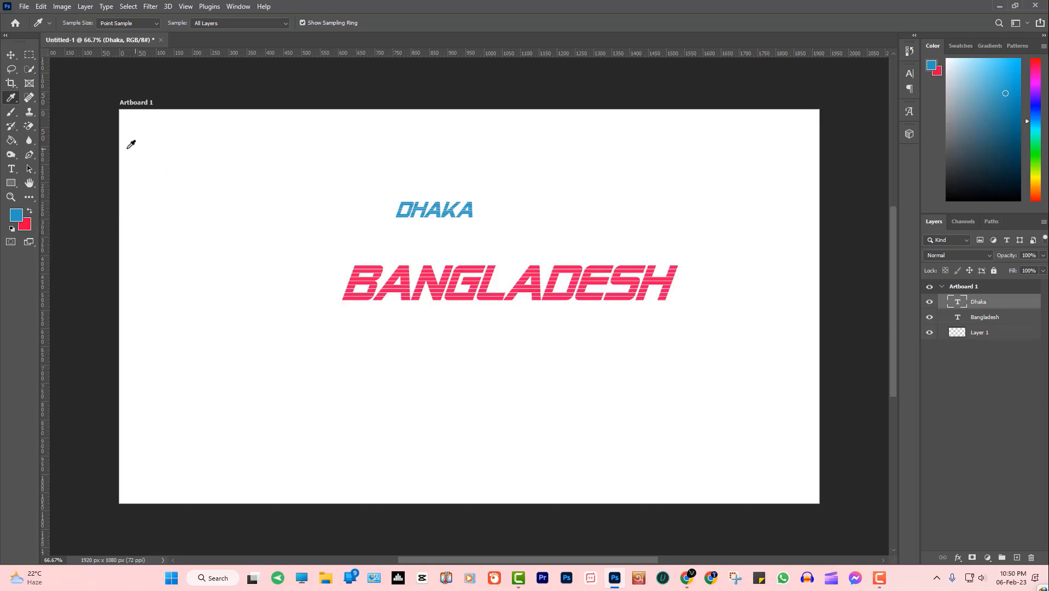
Rasterize the Dhaka layer and paint a gold ffc000 brush glow around BANGLADESH
left_click(12, 112)
left_click(321, 278)
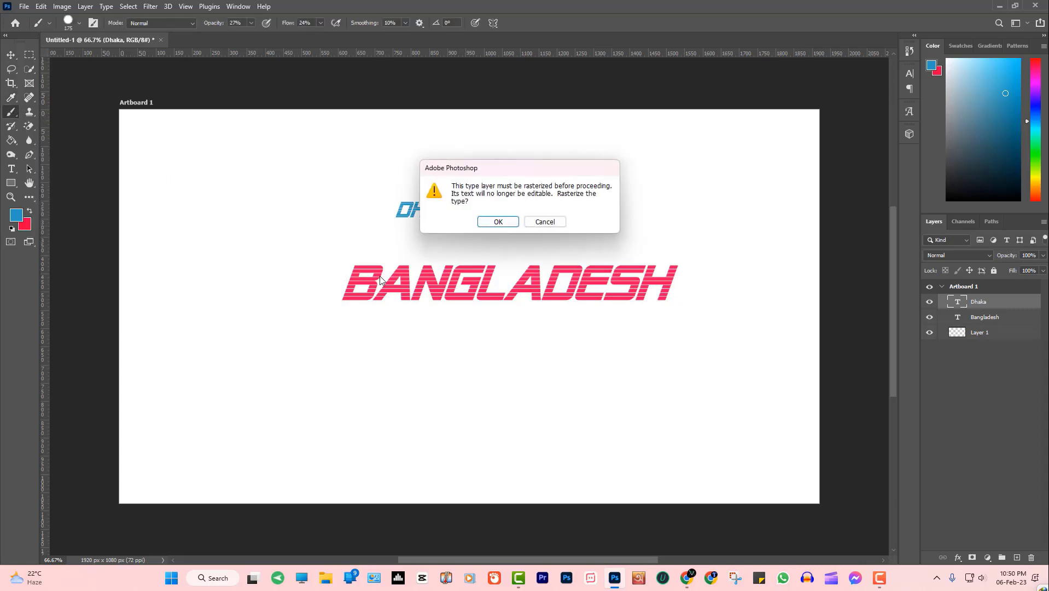
left_click(499, 221)
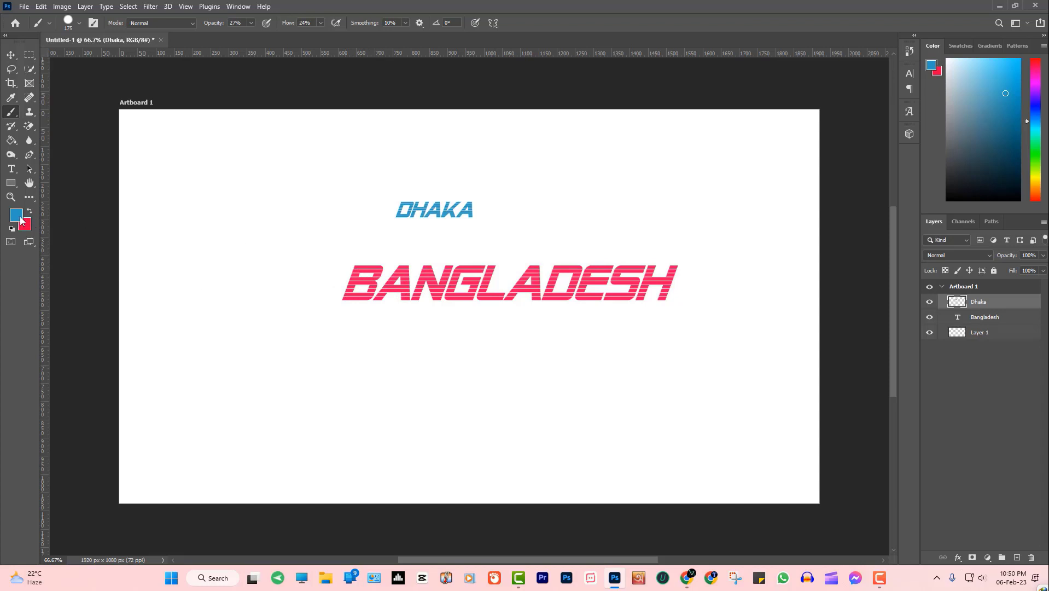
left_click(20, 217)
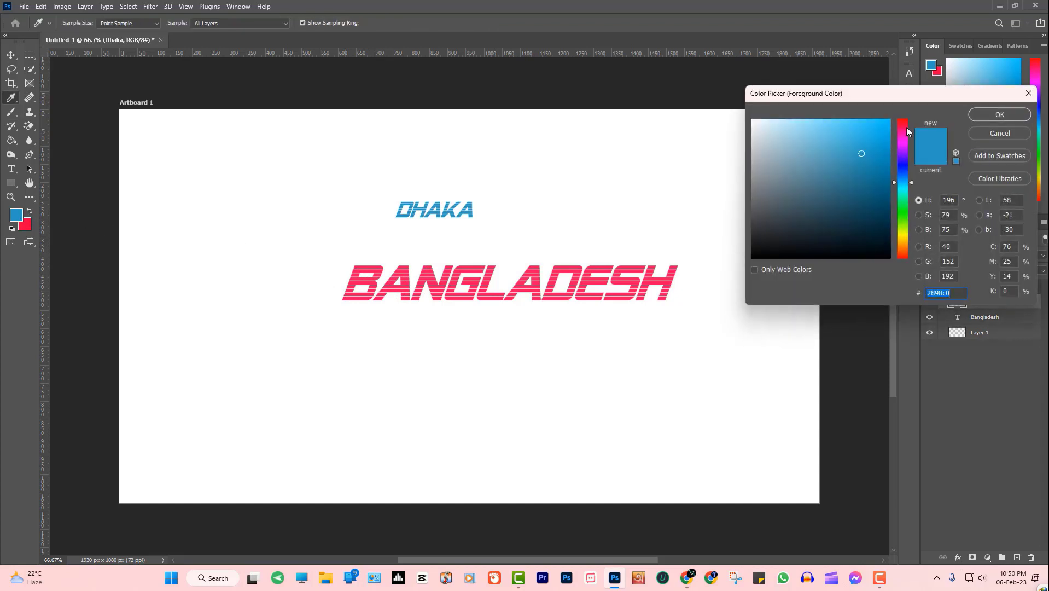
type("ffc000")
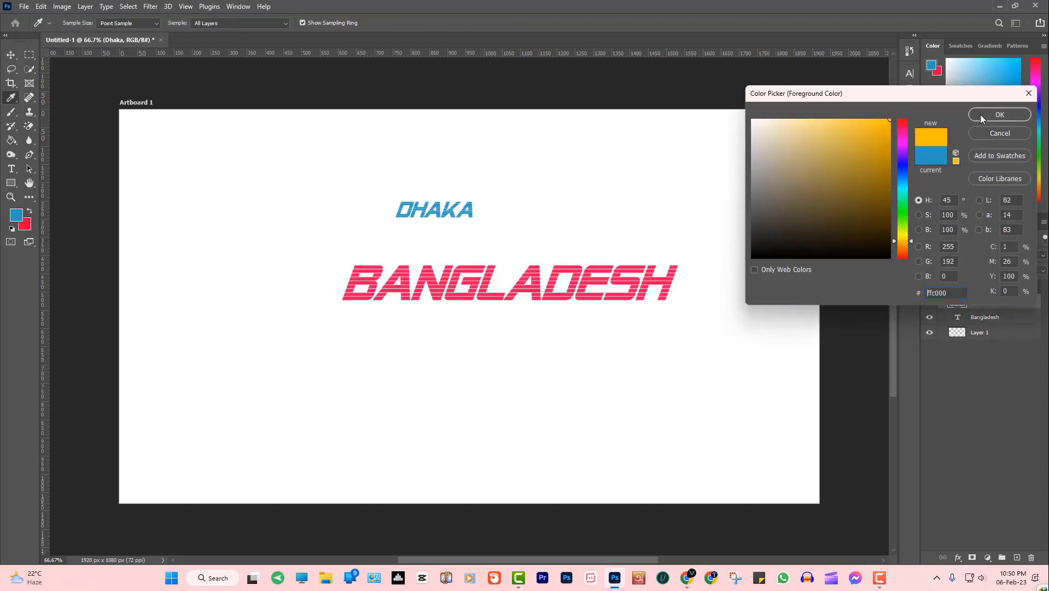
left_click(980, 113)
mouse_move(368, 276)
left_mouse_down()
mouse_move(366, 310)
mouse_move(353, 304)
mouse_move(391, 258)
mouse_move(516, 314)
mouse_move(434, 318)
mouse_move(616, 254)
mouse_move(715, 266)
mouse_move(639, 300)
left_mouse_up()
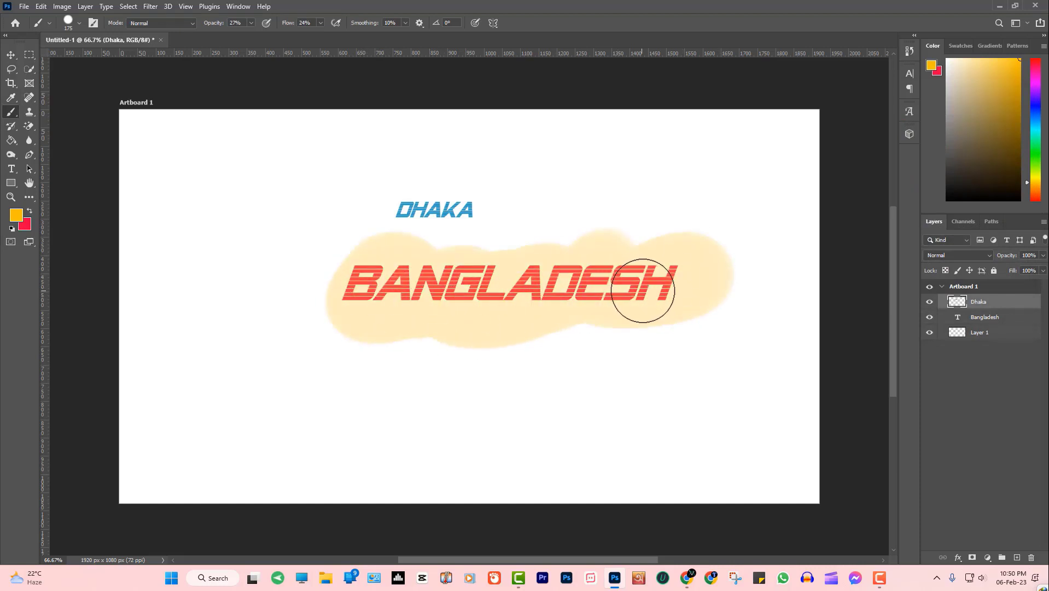
Rasterize the Bangladesh layer and paint gold strokes over its letters and across the artboard
left_click(994, 322)
left_click(659, 279)
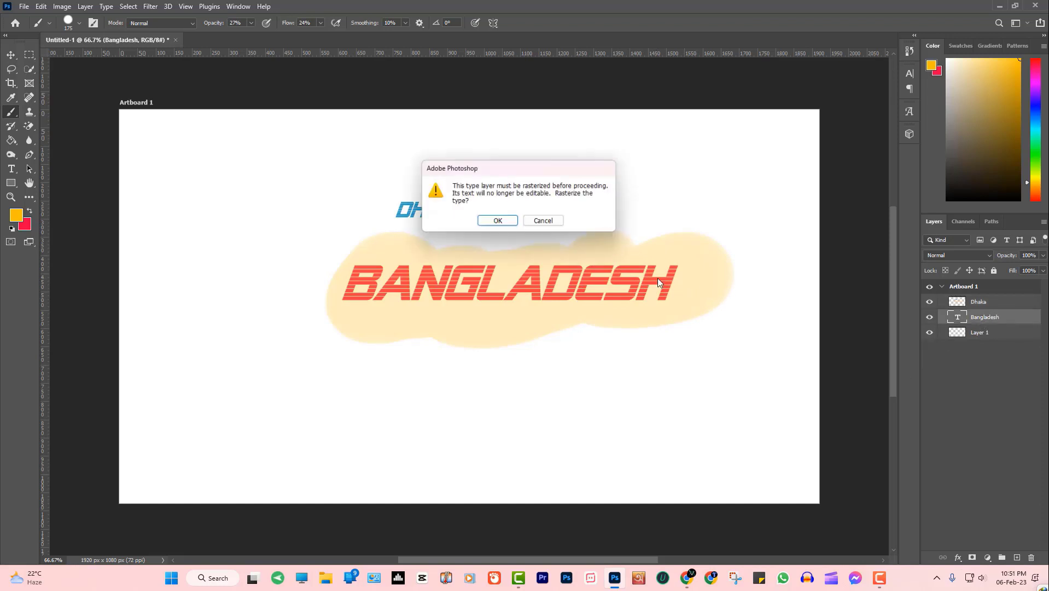
left_click(510, 224)
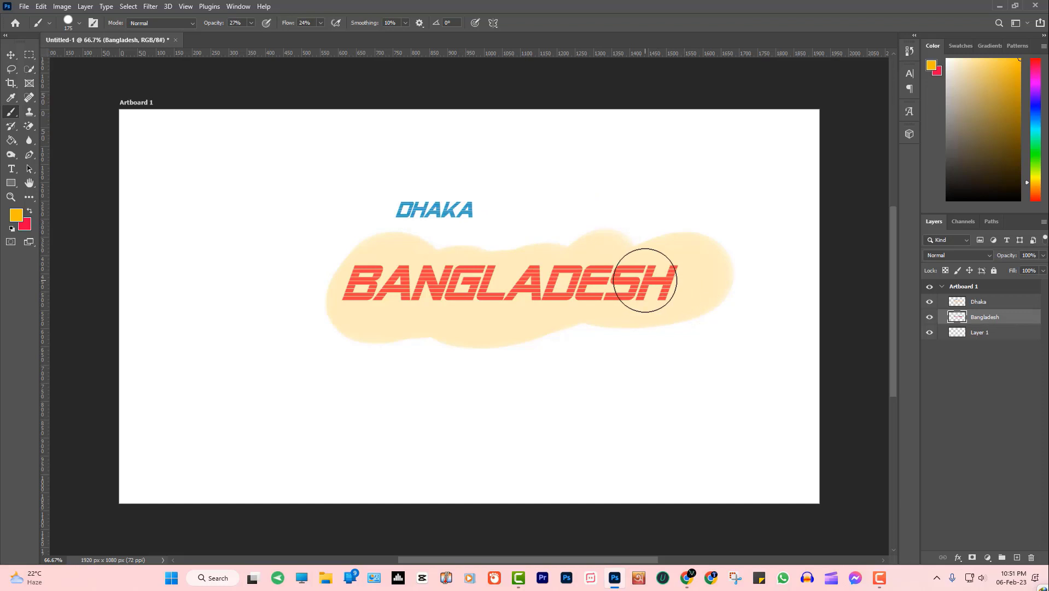
mouse_move(663, 281)
left_mouse_down()
mouse_move(655, 310)
mouse_move(642, 257)
mouse_move(622, 270)
mouse_move(596, 330)
mouse_move(553, 297)
mouse_move(540, 256)
mouse_move(490, 270)
mouse_move(434, 311)
mouse_move(445, 301)
mouse_move(434, 280)
mouse_move(370, 276)
mouse_move(438, 313)
left_mouse_up()
mouse_move(532, 313)
left_mouse_down()
mouse_move(483, 326)
mouse_move(587, 297)
mouse_move(603, 257)
mouse_move(464, 291)
left_mouse_up()
mouse_move(444, 236)
left_mouse_down()
mouse_move(377, 200)
mouse_move(466, 197)
mouse_move(482, 241)
mouse_move(402, 258)
mouse_move(486, 204)
mouse_move(635, 228)
mouse_move(608, 283)
mouse_move(617, 204)
mouse_move(761, 159)
mouse_move(788, 172)
mouse_move(475, 196)
mouse_move(423, 102)
mouse_move(282, 208)
mouse_move(260, 356)
mouse_move(172, 383)
mouse_move(379, 459)
mouse_move(590, 406)
mouse_move(733, 445)
left_mouse_up()
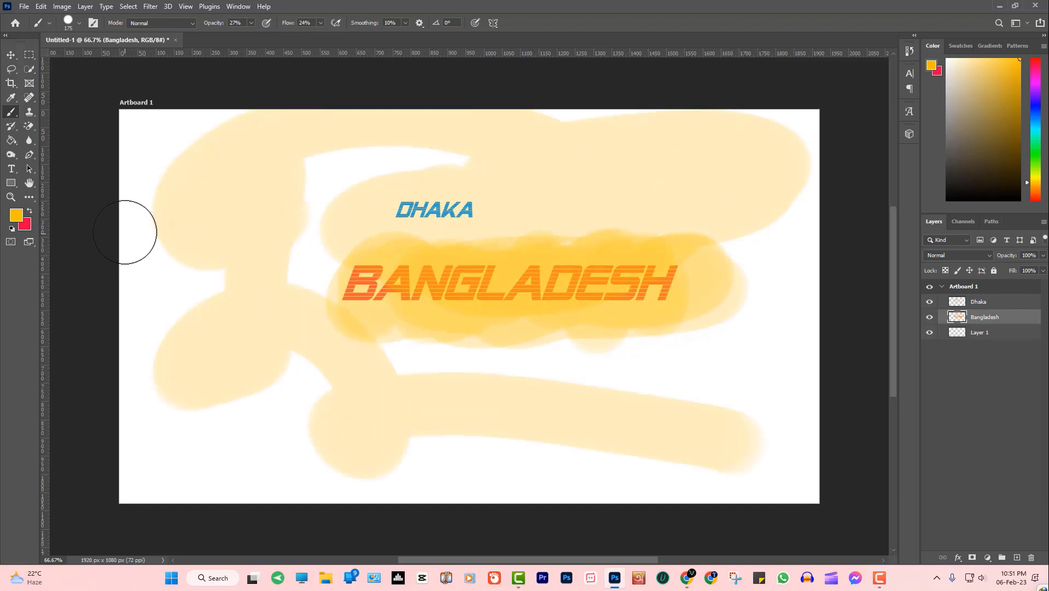
Switch to the Move tool and close Untitled-1 with Ctrl+W
left_click(29, 111)
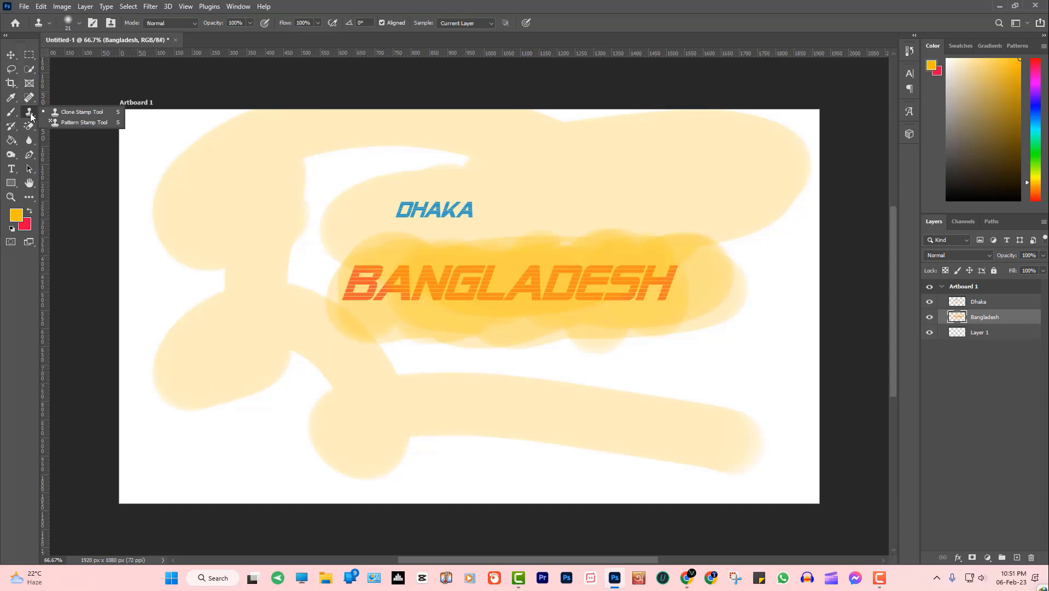
key("Escape")
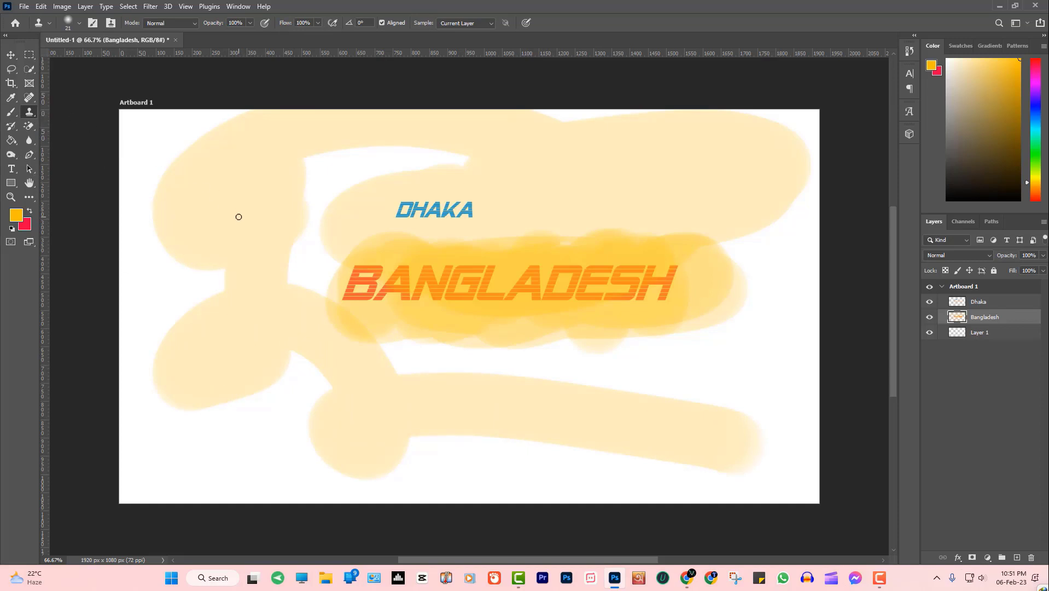
key("v")
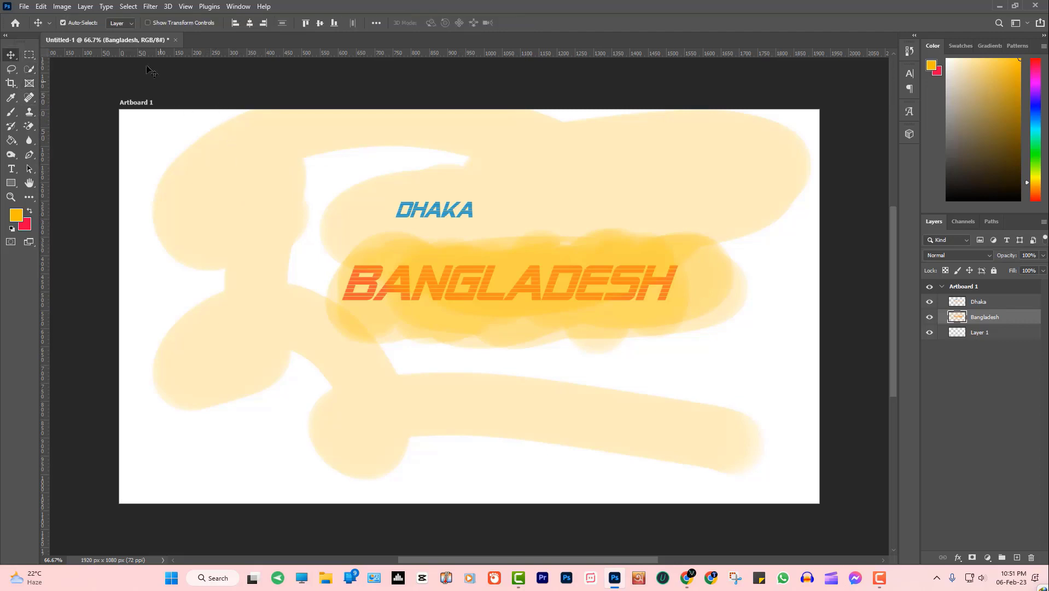
key("ctrl+w")
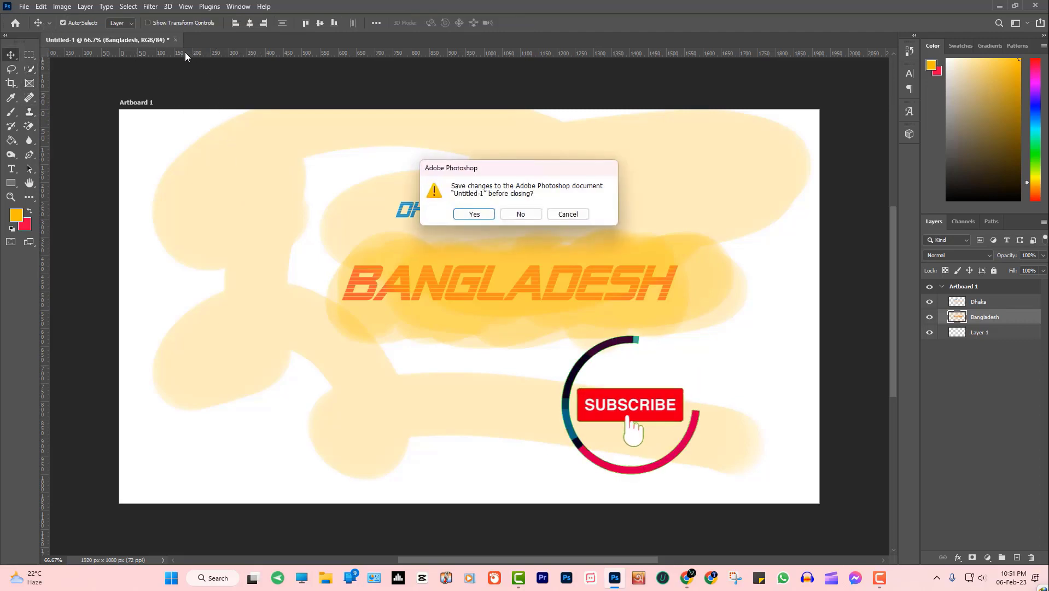
Discard Untitled-1's changes and open beautiful_lion_2-wallpaper-1920x1080.jpg from Recent files
left_click(528, 217)
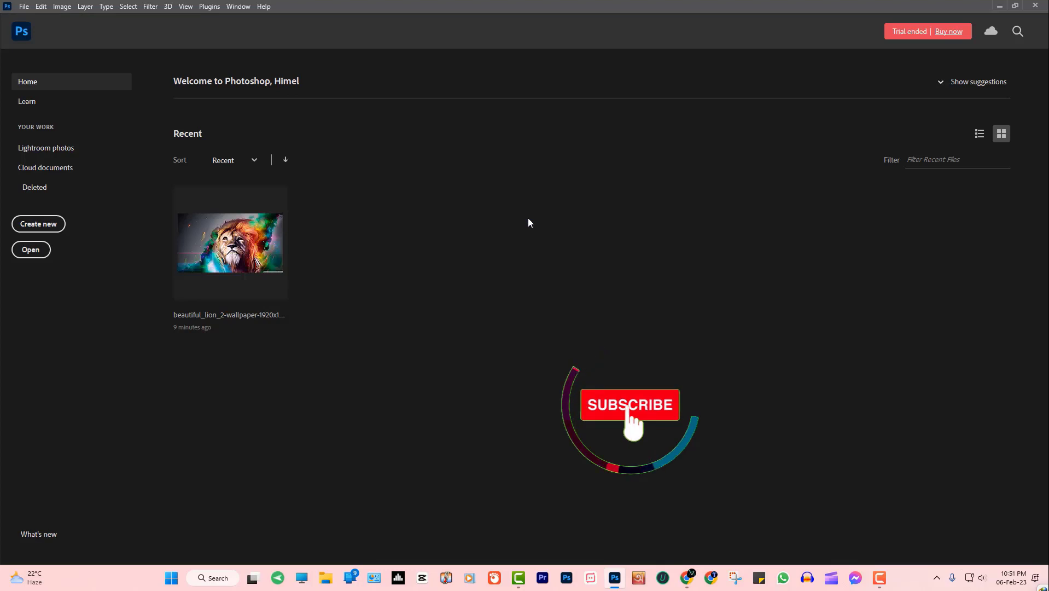
left_click(246, 240)
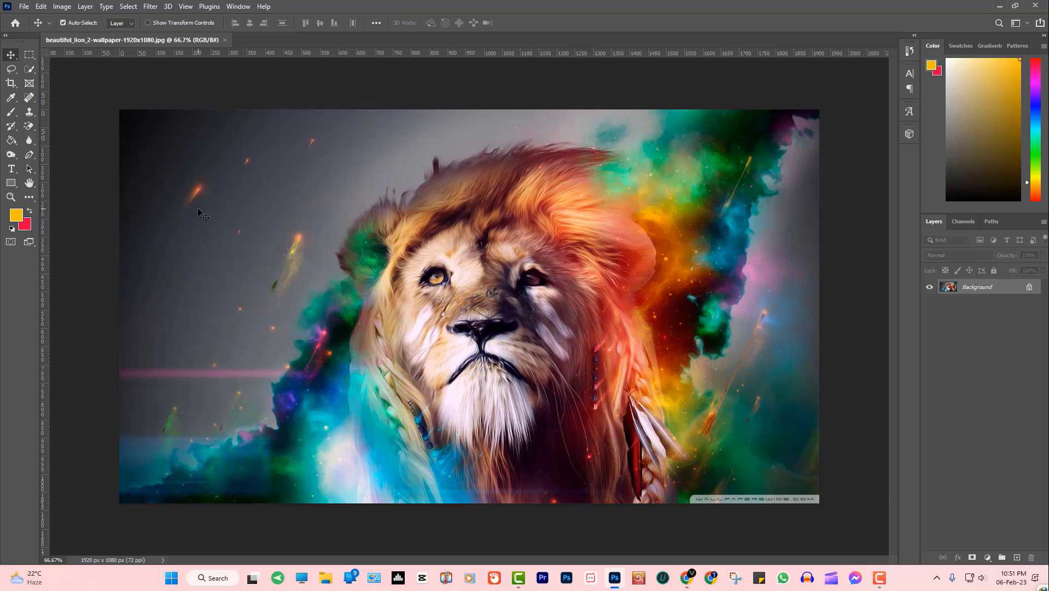
Crop the lion wallpaper's left and right sides to a 1035 × 1080 px frame
left_click(10, 82)
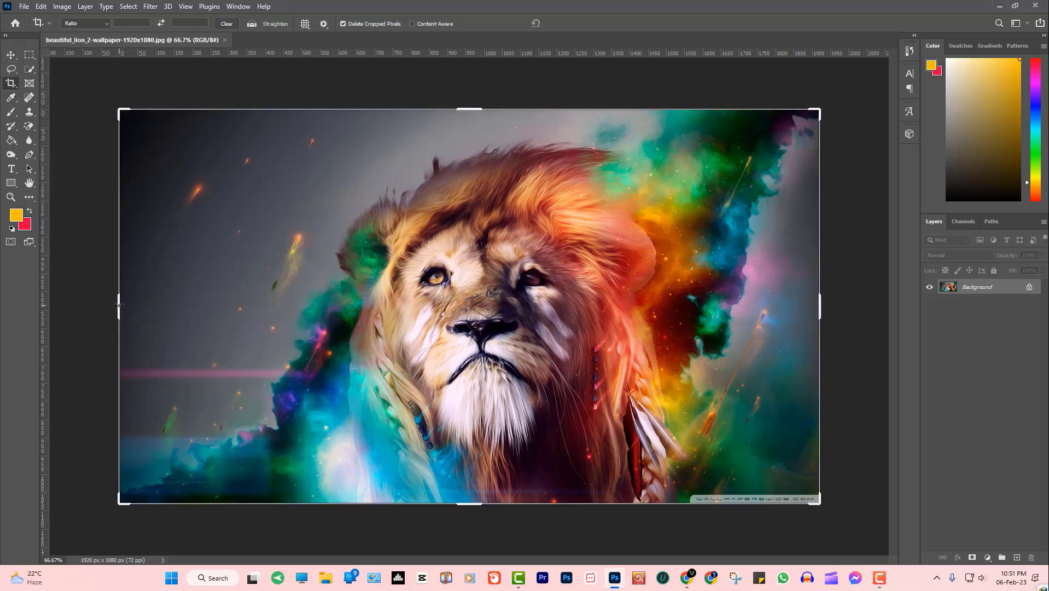
left_click_drag(118, 304, 198, 304)
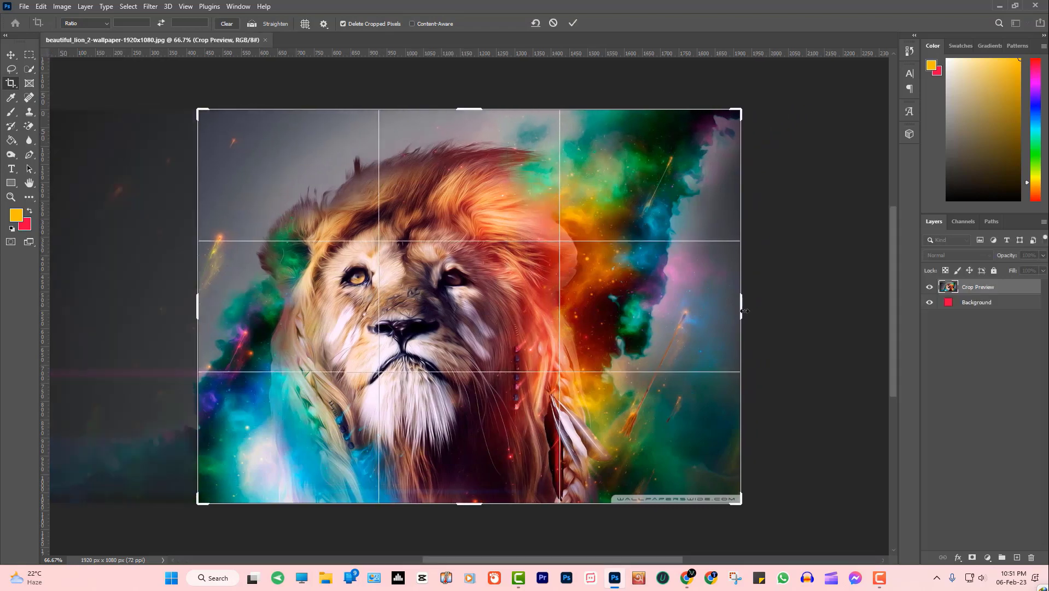
left_click_drag(742, 311, 685, 300)
key("Return")
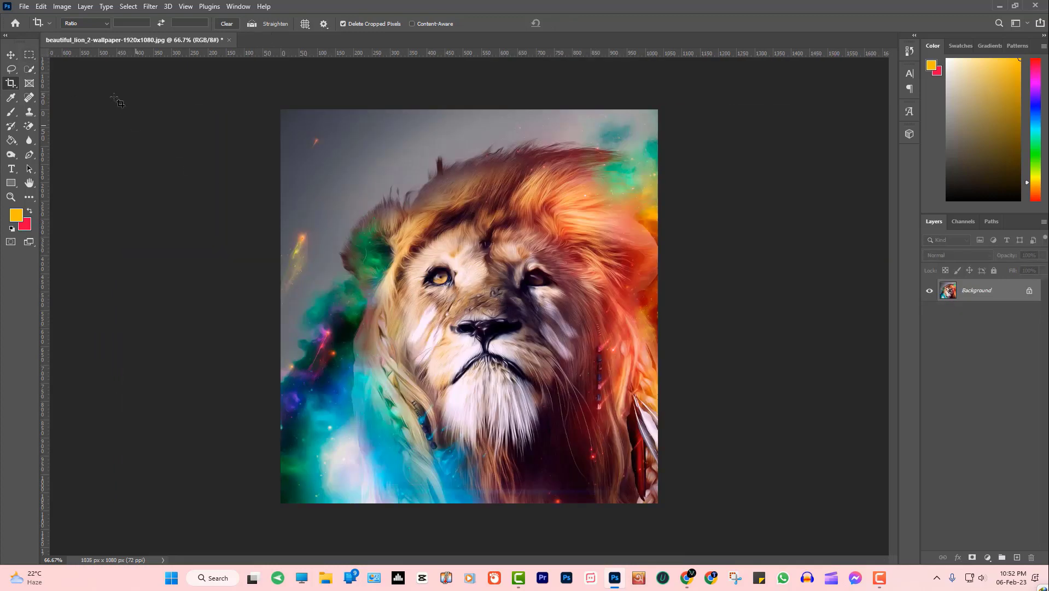
left_click(24, 7)
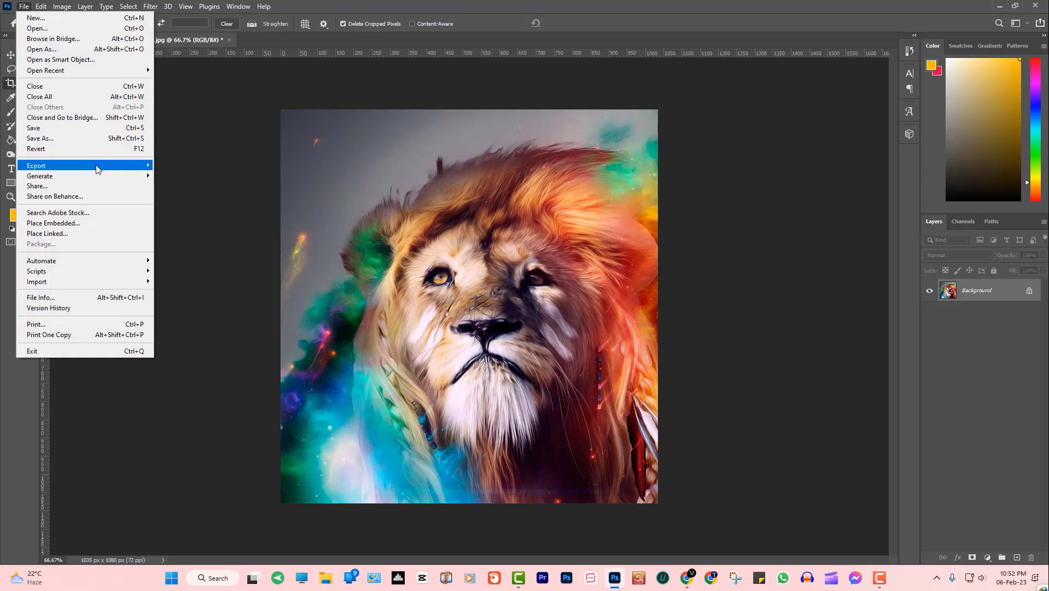
Export the cropped image as a JPG at 100% quality
left_click(212, 180)
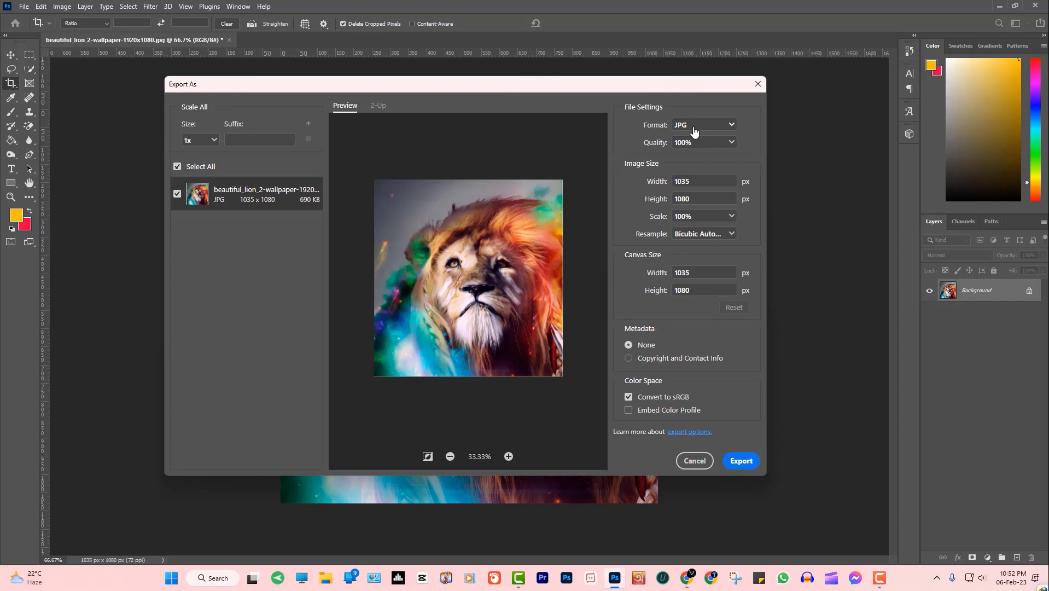
left_click(694, 129)
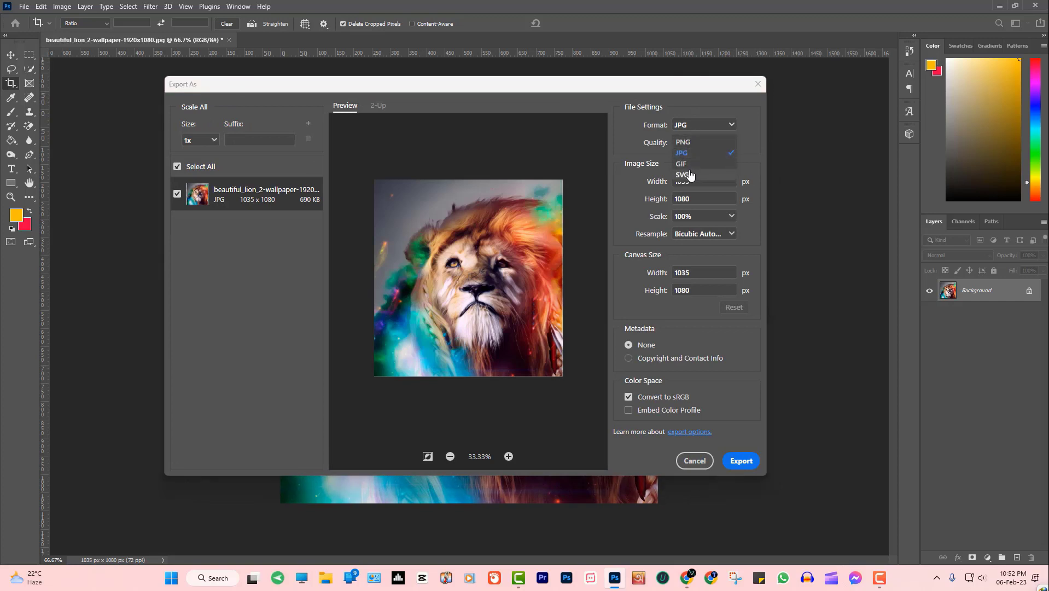
left_click(642, 142)
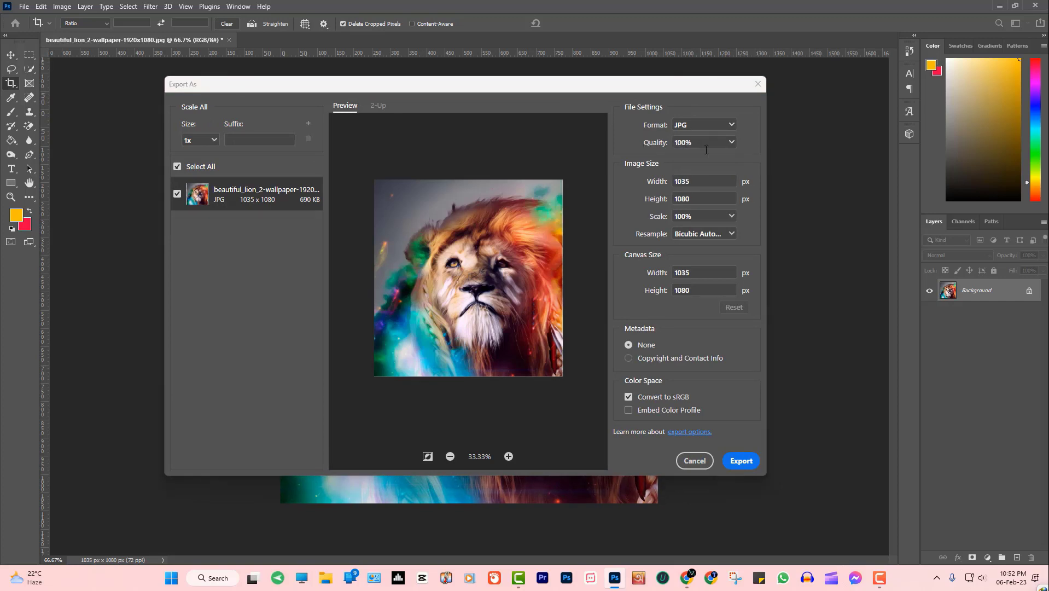
left_click(732, 145)
left_click(715, 95)
left_click(745, 461)
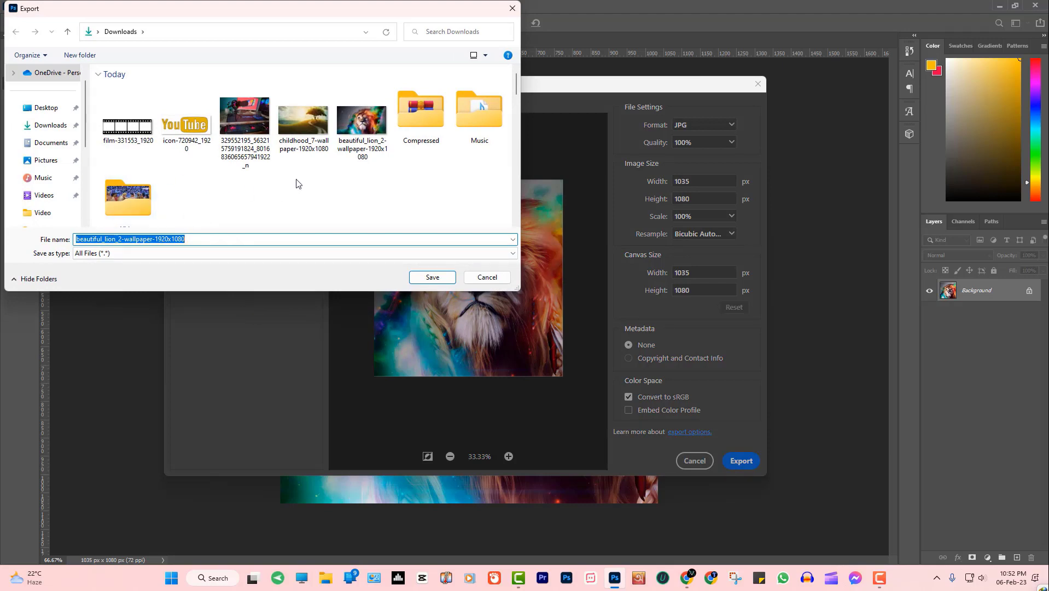
Save the JPG under an edited file name instead of replacing the existing file
left_click(433, 278)
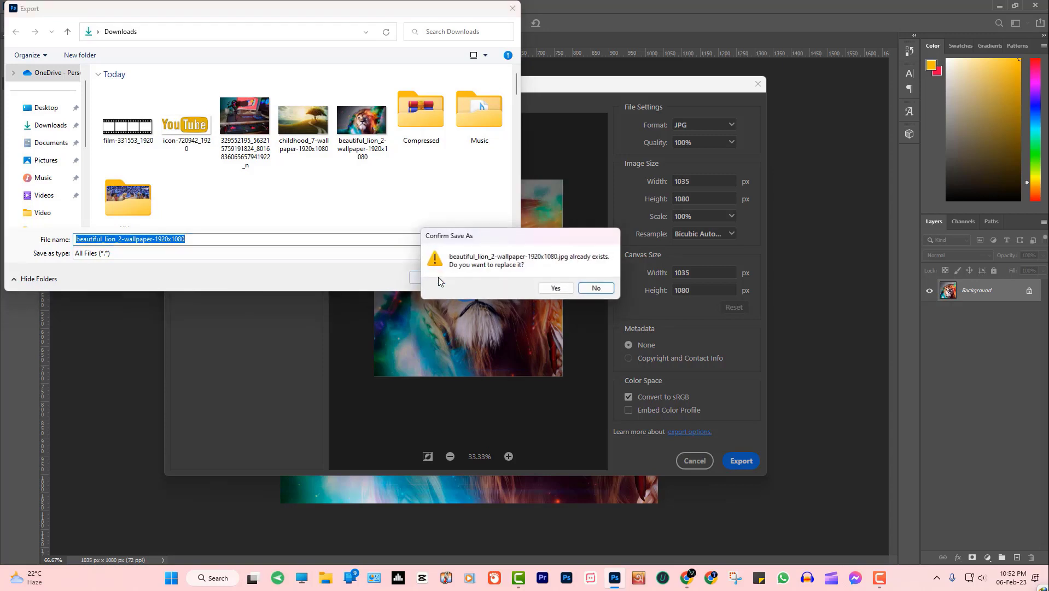
left_click(596, 288)
left_click(242, 237)
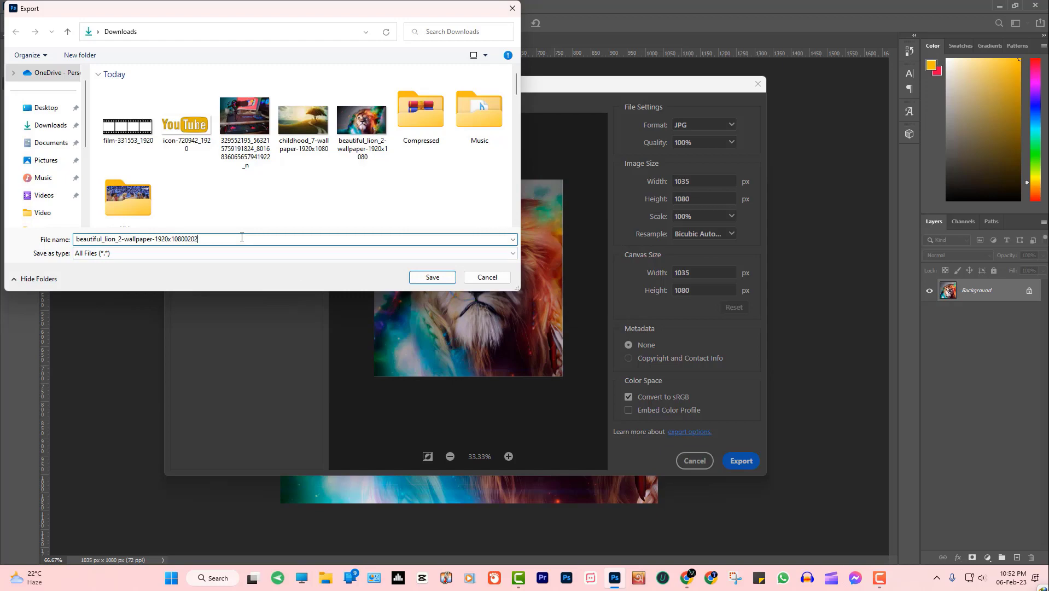
key("Return")
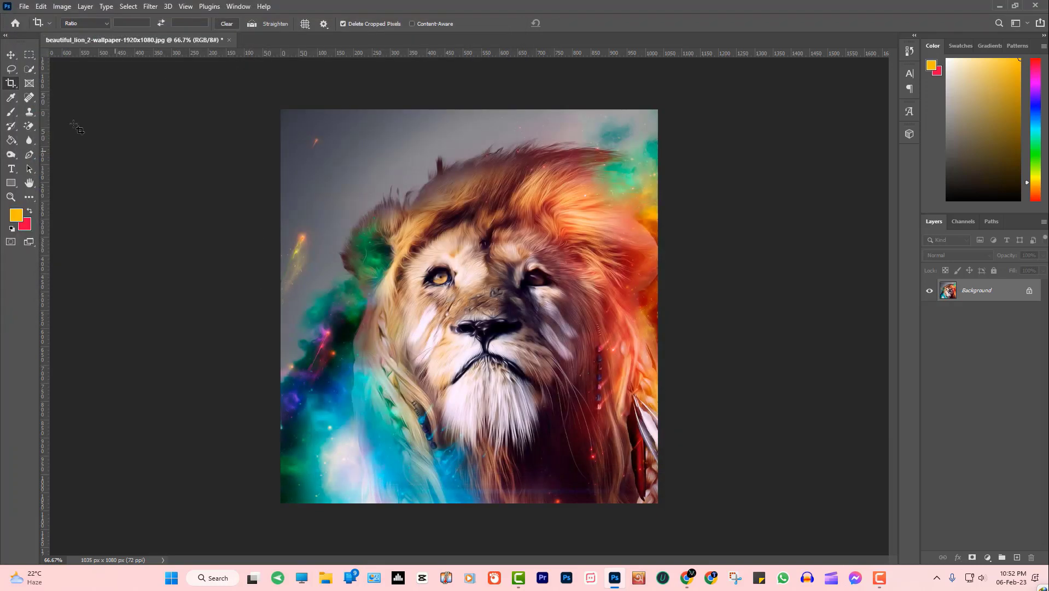
left_click(14, 56)
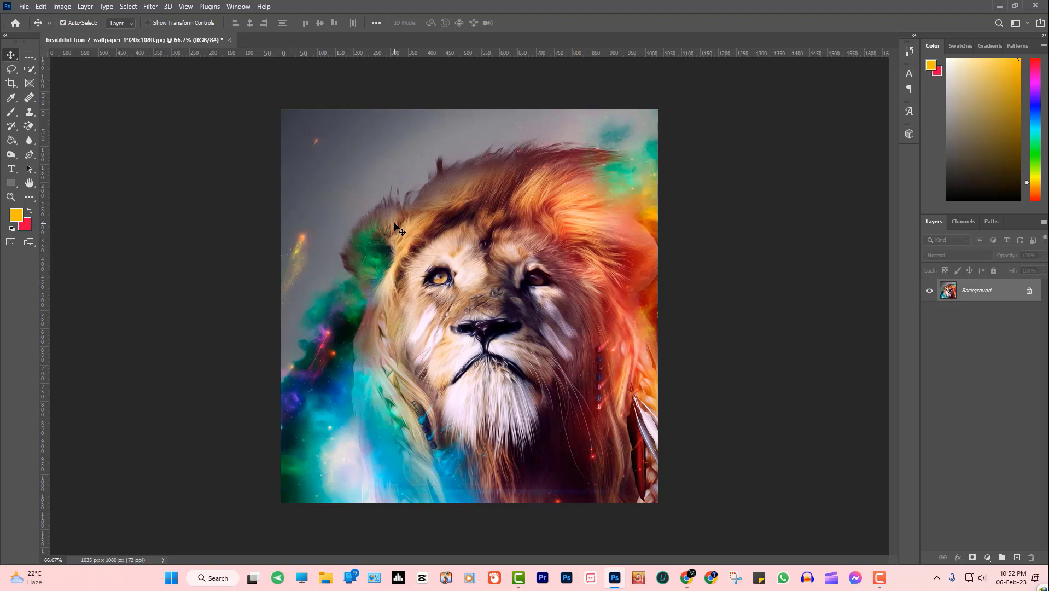
Undo the near-square crop to restore the full 1920 × 1080 lion wallpaper, then show Image > Adjustments
key("ctrl+z")
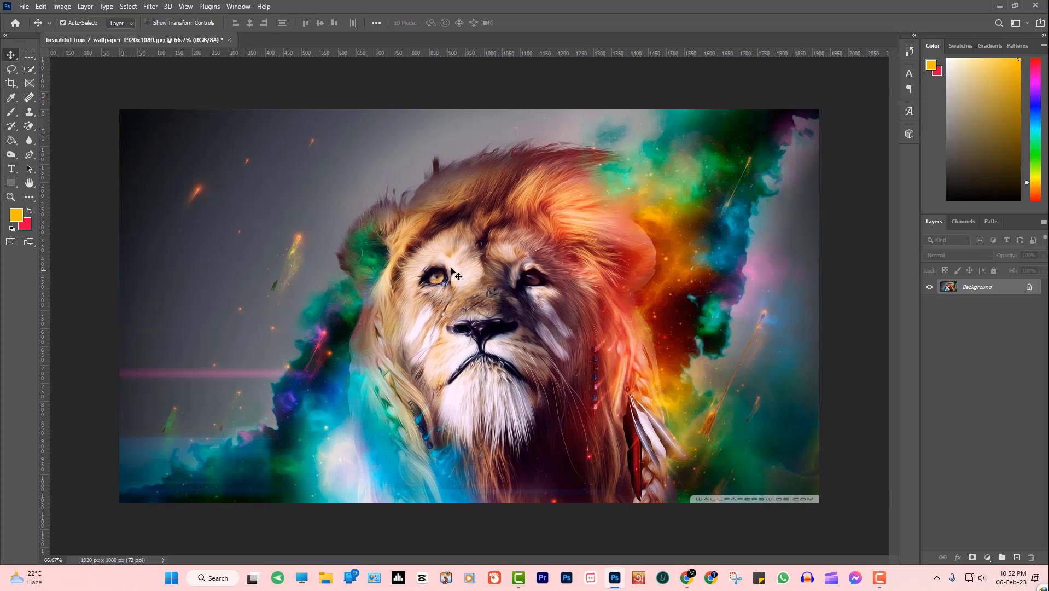
left_click(62, 7)
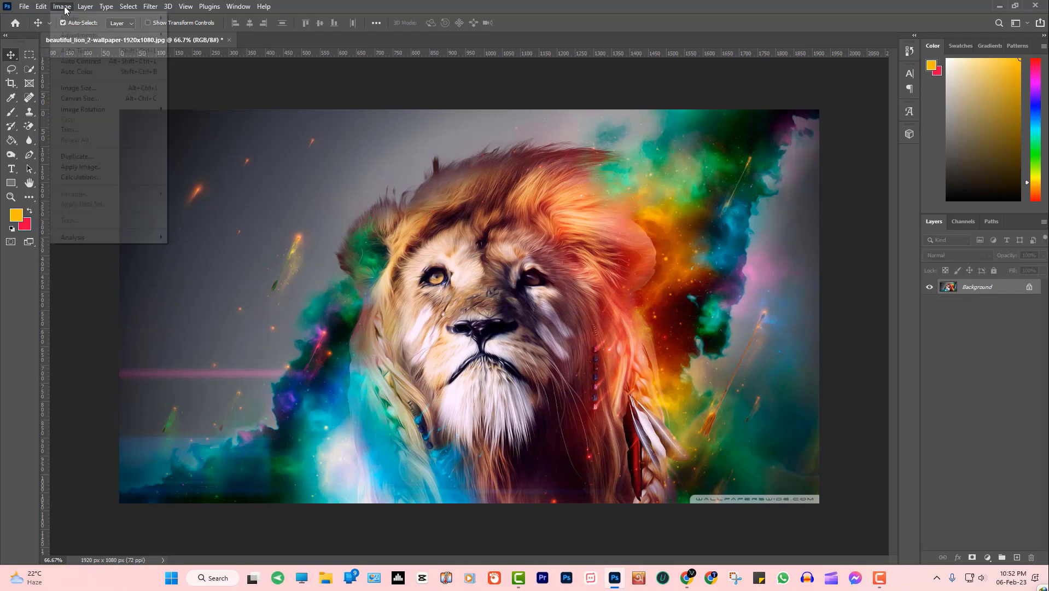
mouse_move(86, 40)
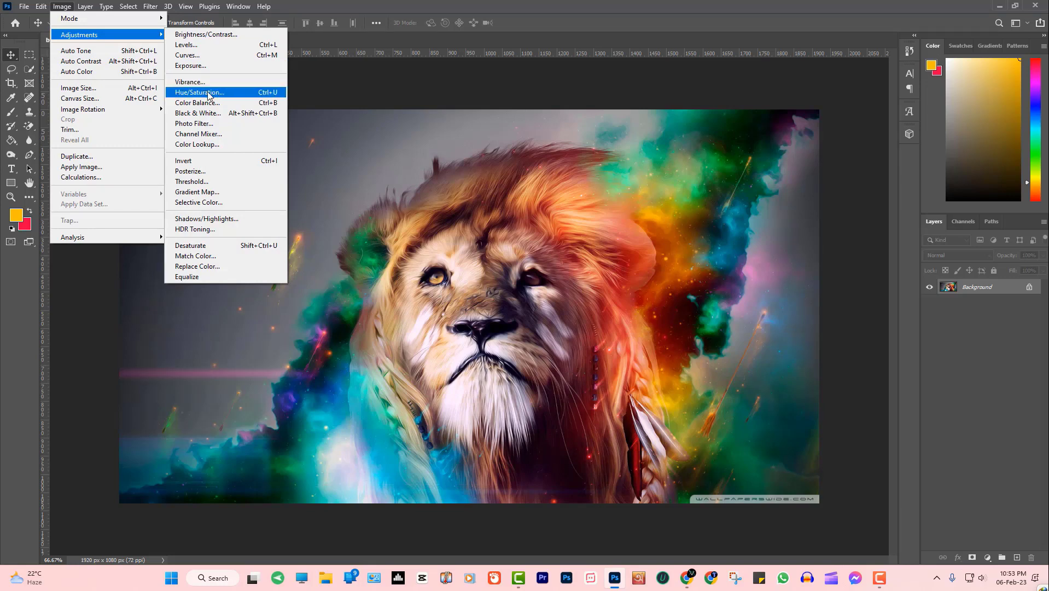
Apply Hue/Saturation with Hue +26, Saturation +10, Lightness +5, then undo and redo to compare
left_click(208, 95)
left_click_drag(472, 115, 732, 115)
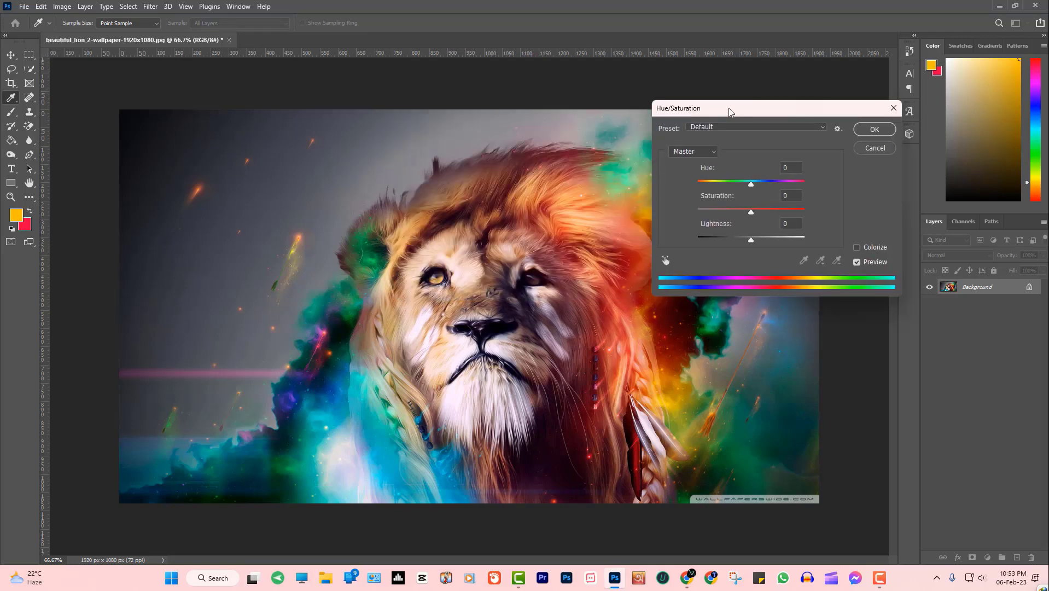
left_click_drag(752, 184, 758, 212)
left_click_drag(706, 184, 767, 223)
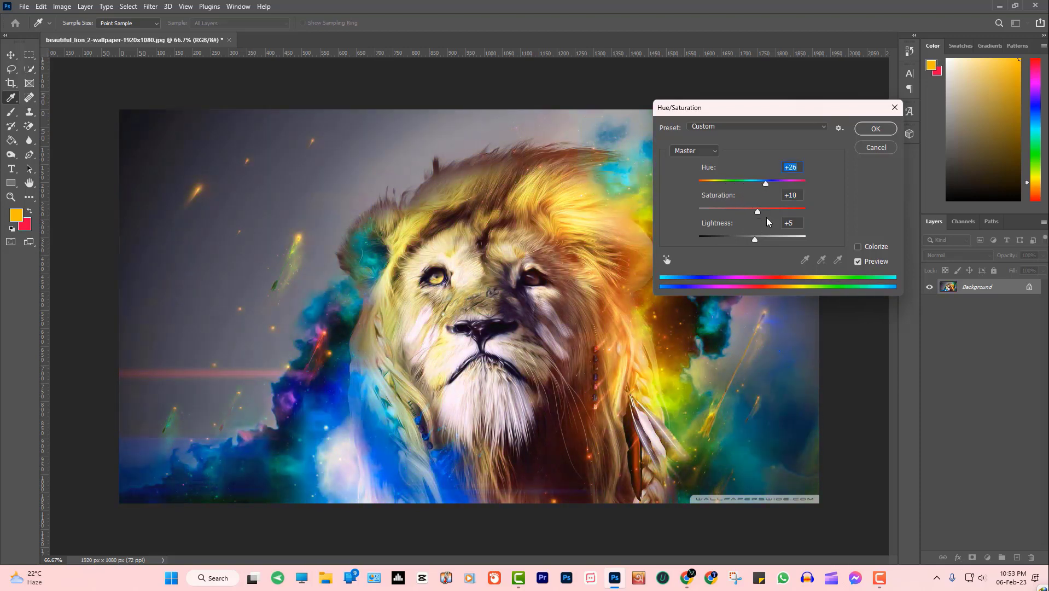
left_click(876, 128)
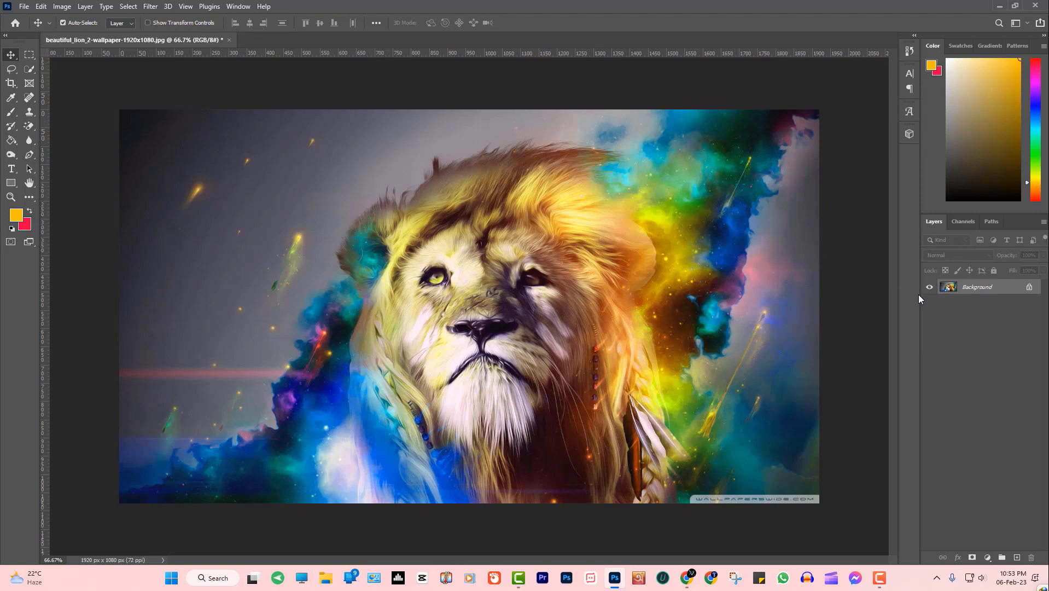
key("ctrl+z")
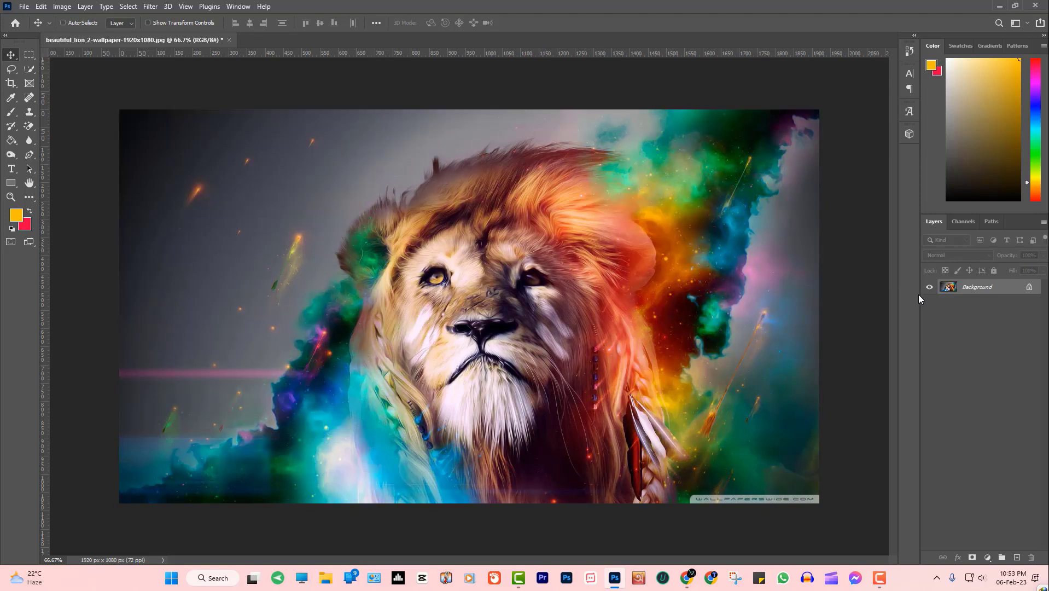
key("ctrl+shift+z")
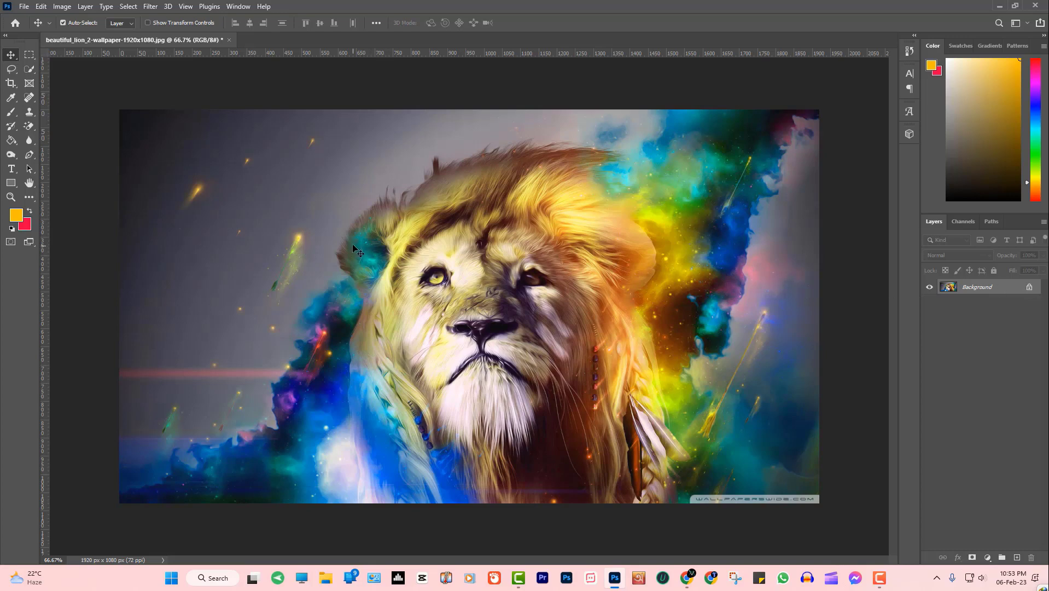
left_click(65, 7)
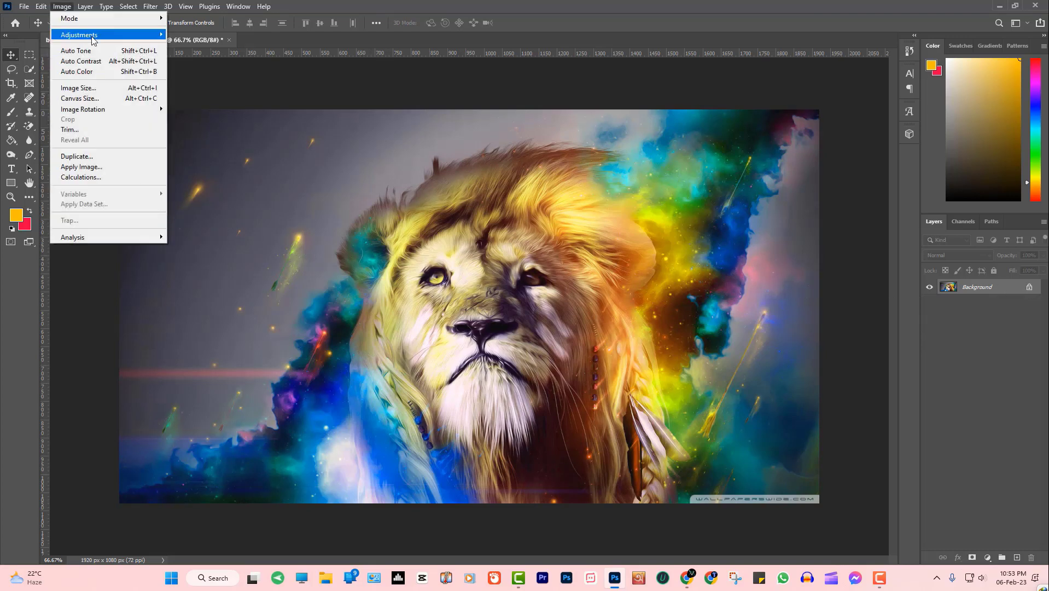
left_click(199, 35)
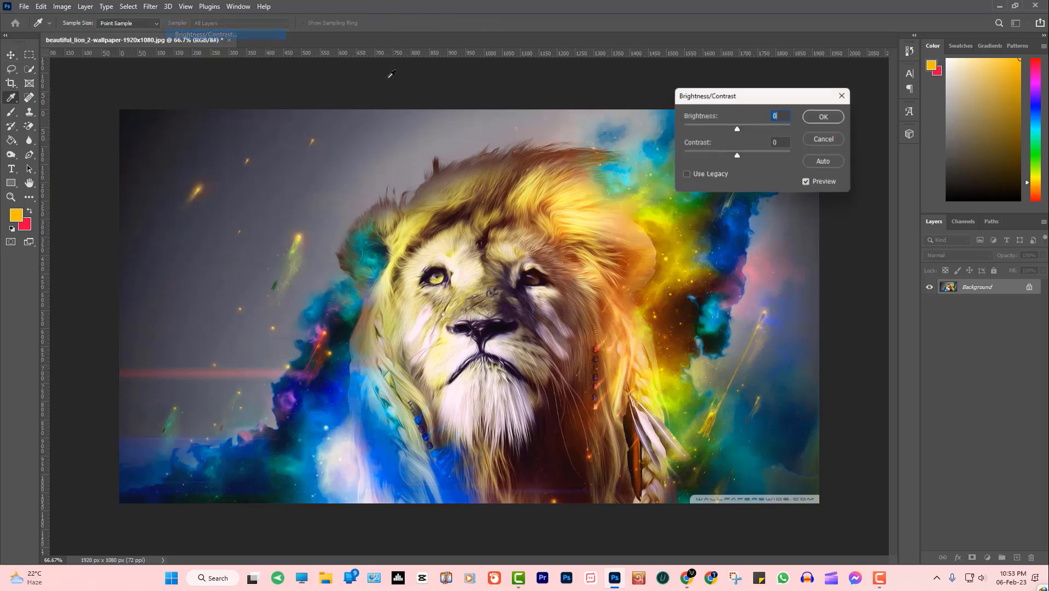
left_click_drag(736, 128, 754, 162)
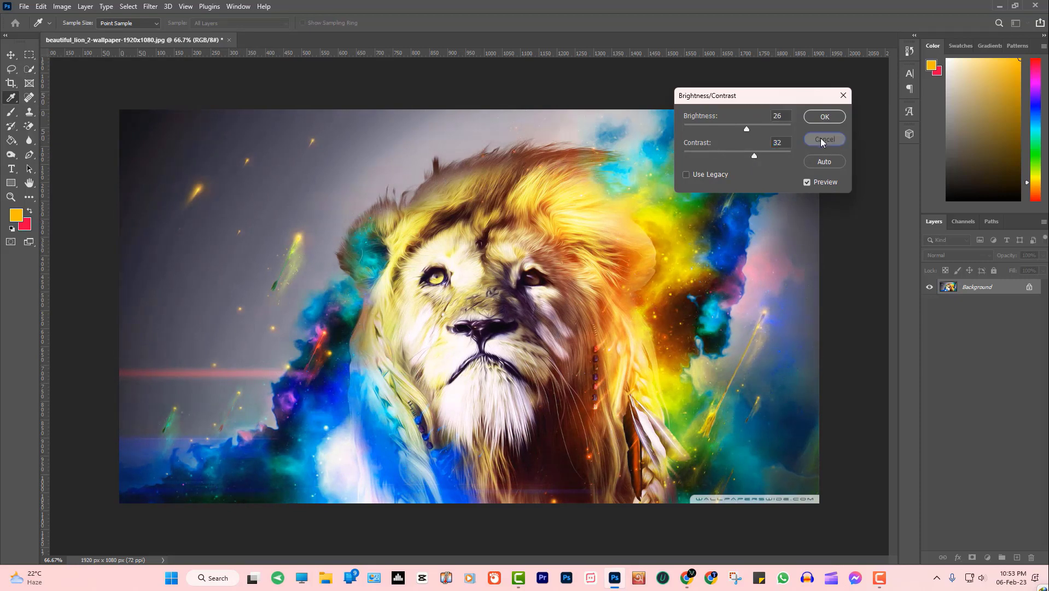
left_click(823, 139)
key("v")
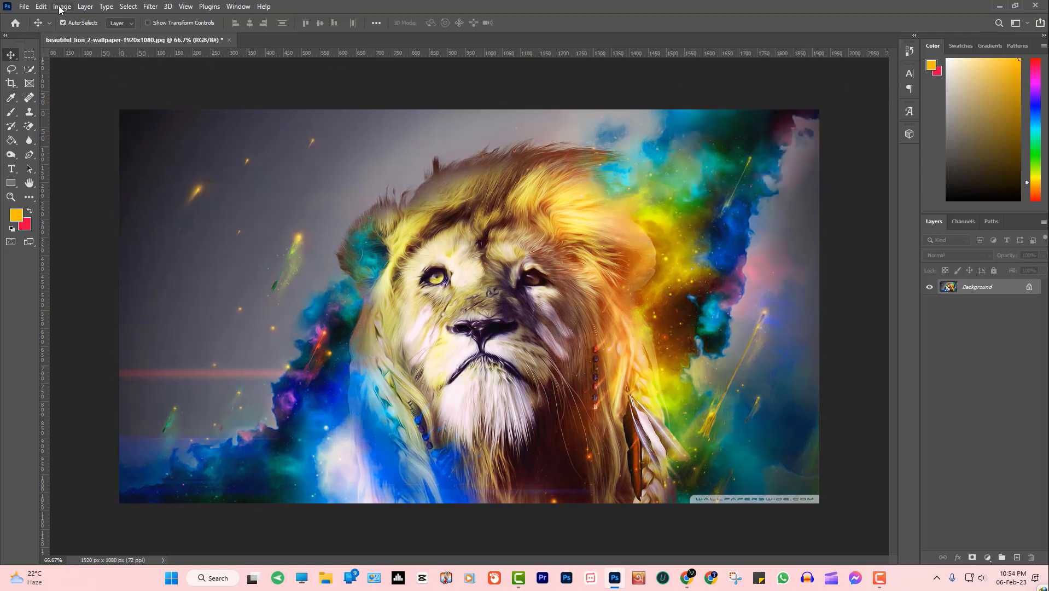
left_click(60, 7)
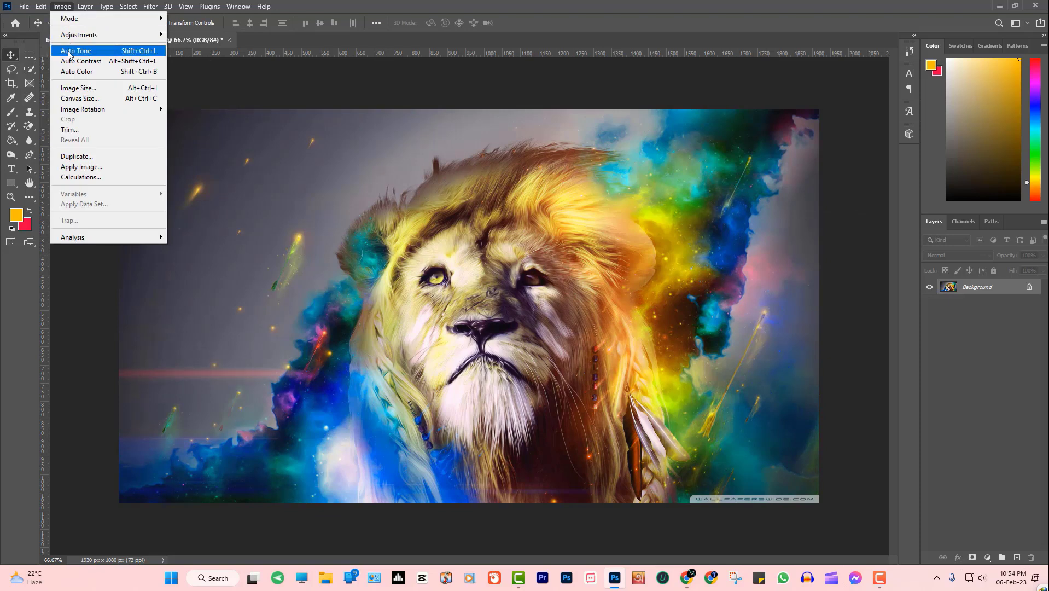
left_click(80, 90)
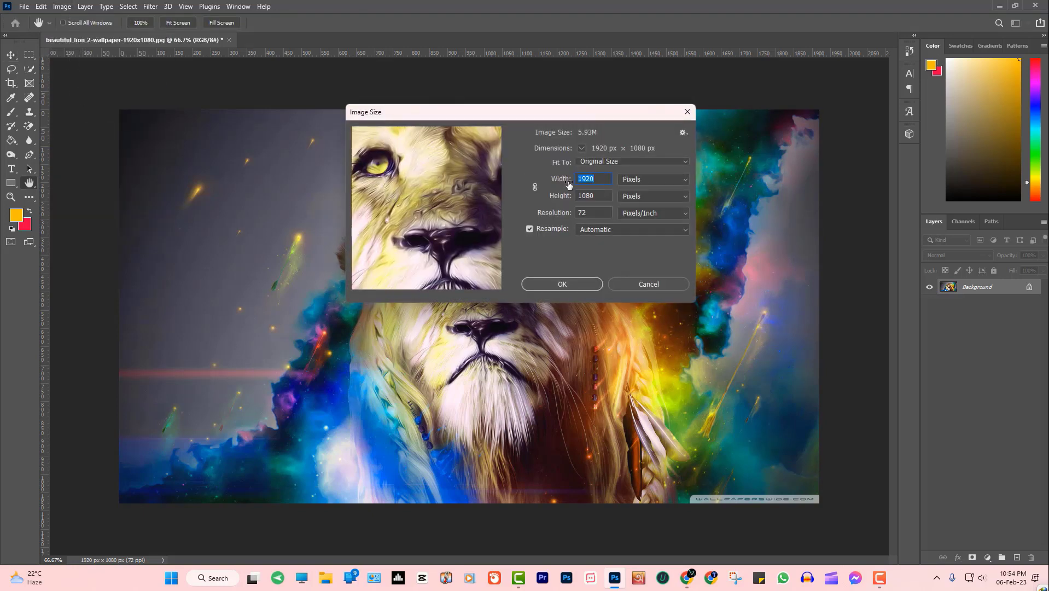
left_click(649, 284)
left_click(61, 6)
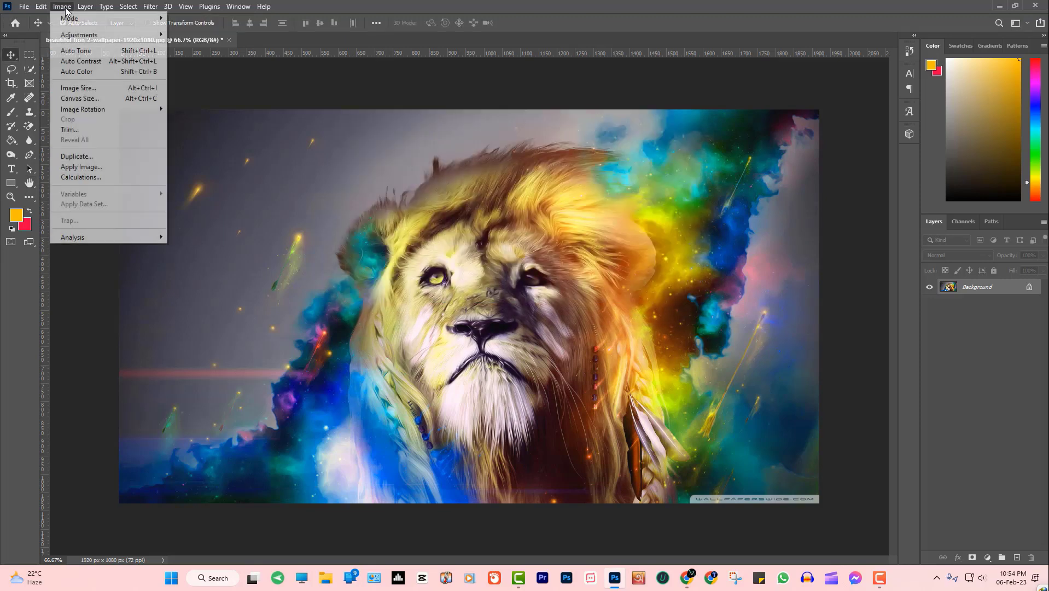
left_click(77, 89)
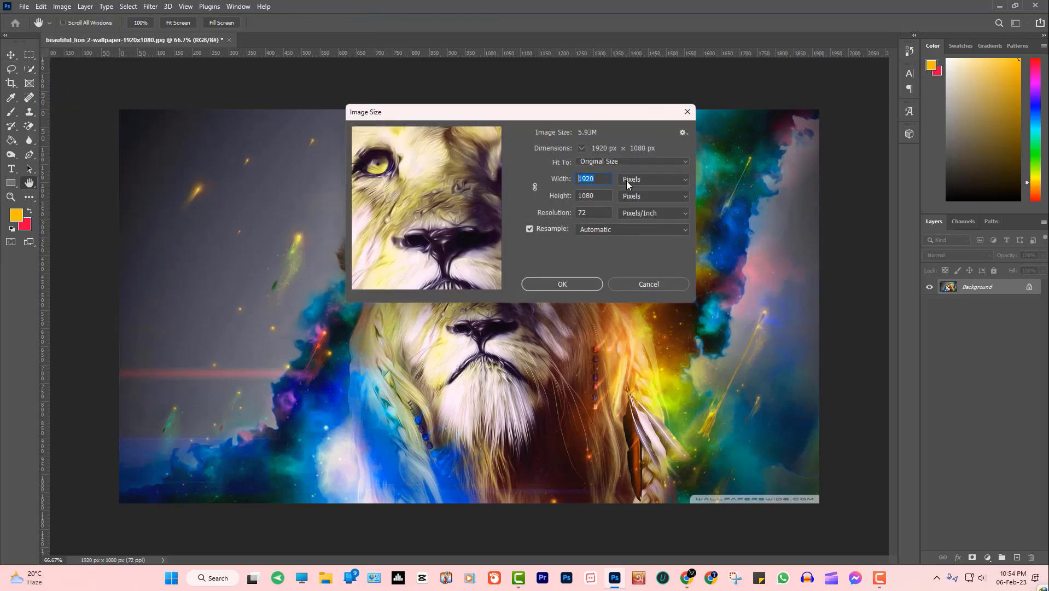
left_click(648, 284)
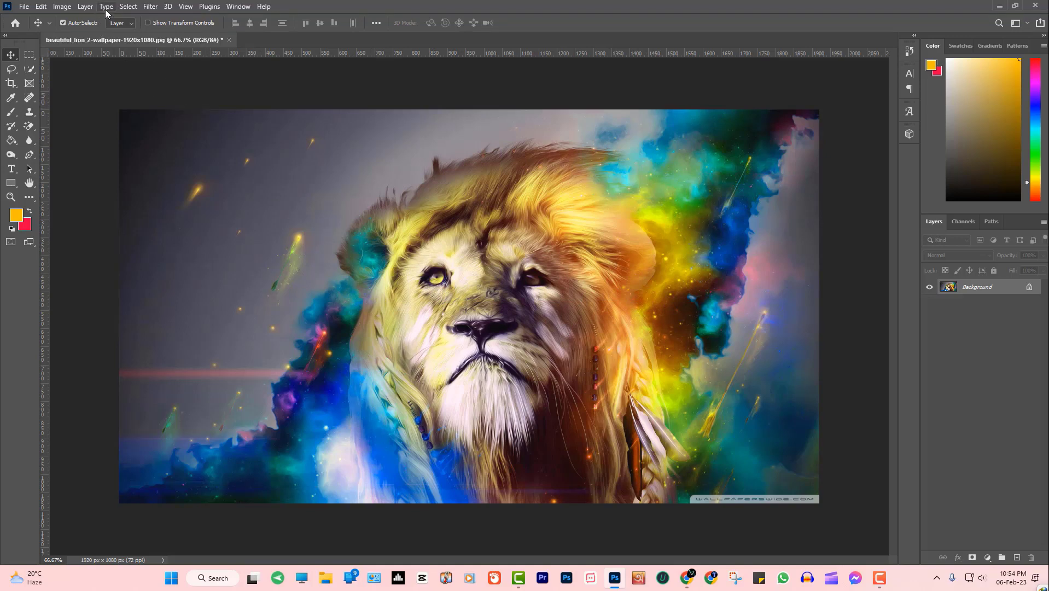
left_click(149, 8)
mouse_move(186, 6)
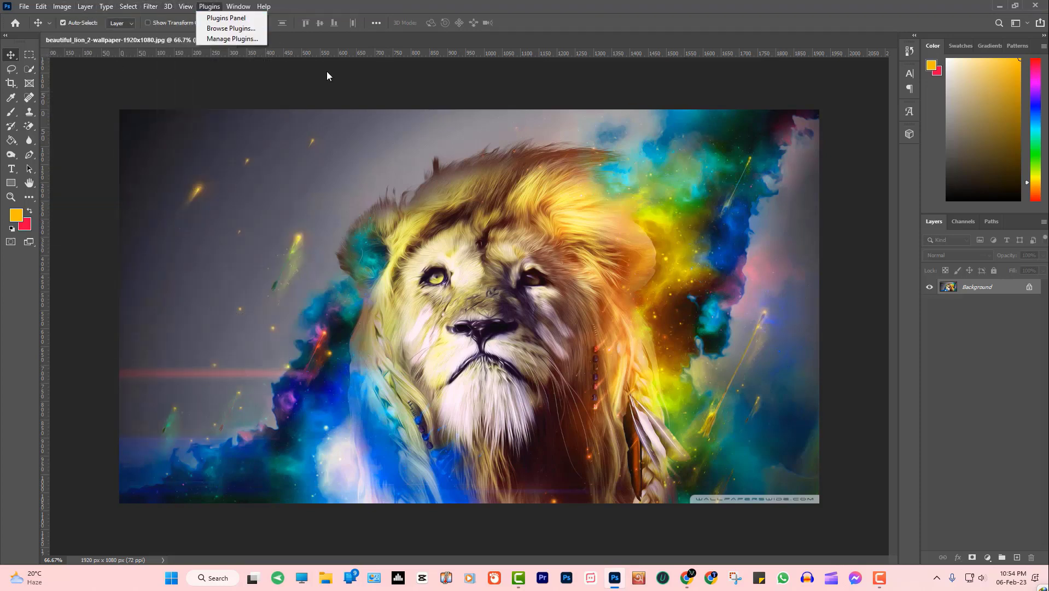
left_click(343, 176)
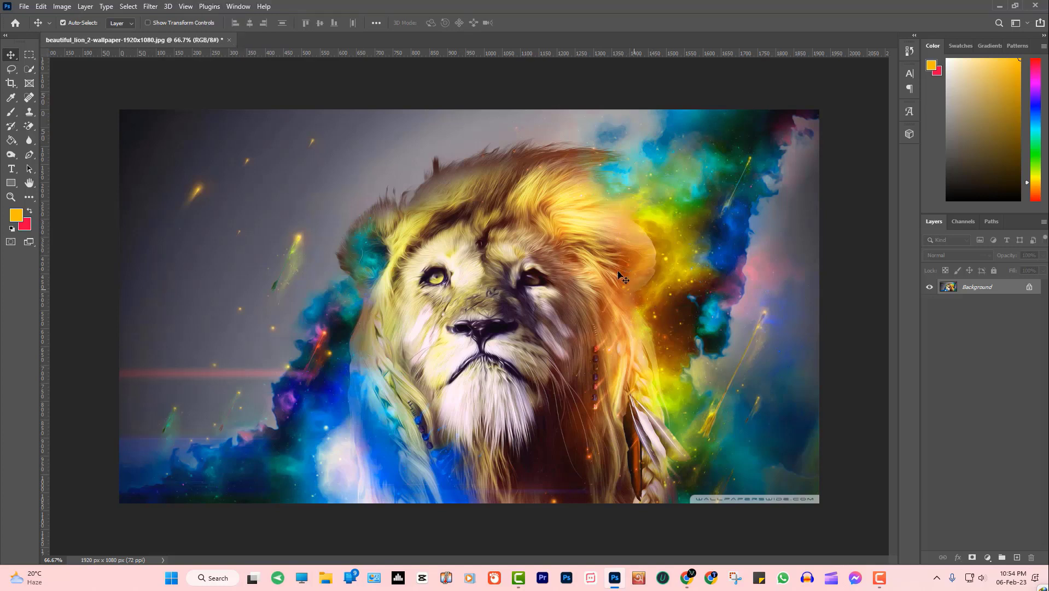
left_click(873, 583)
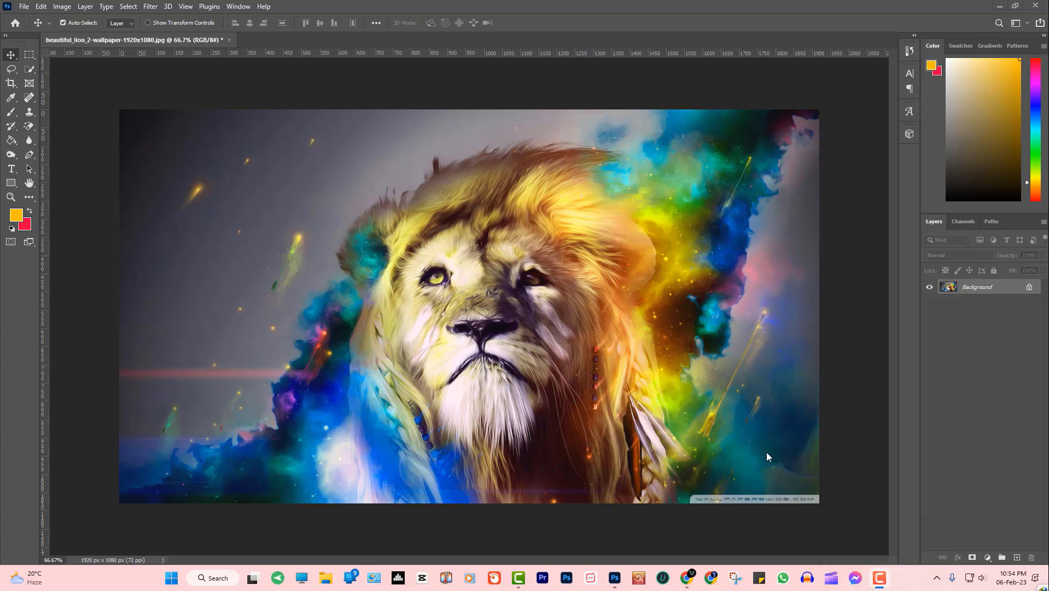